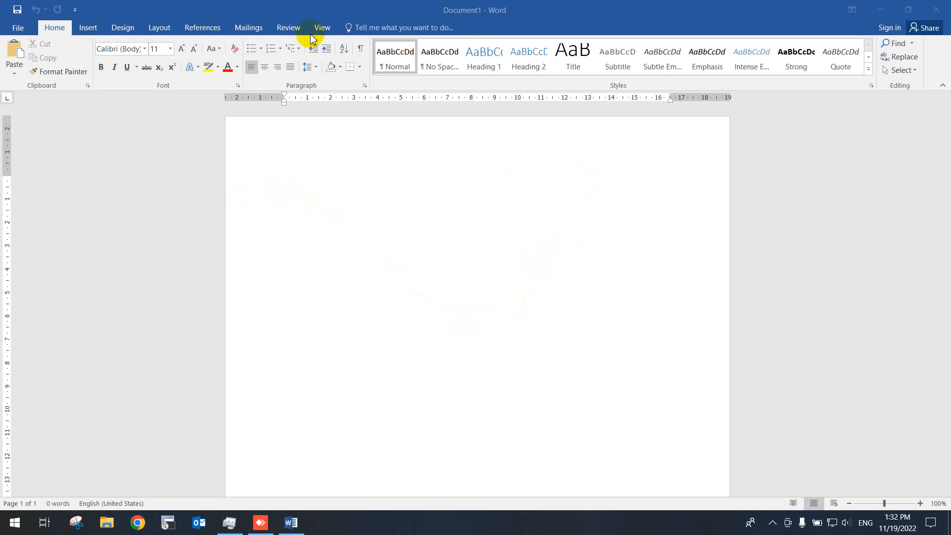
{"action": "left_click", "coordinate": [85, 29]}
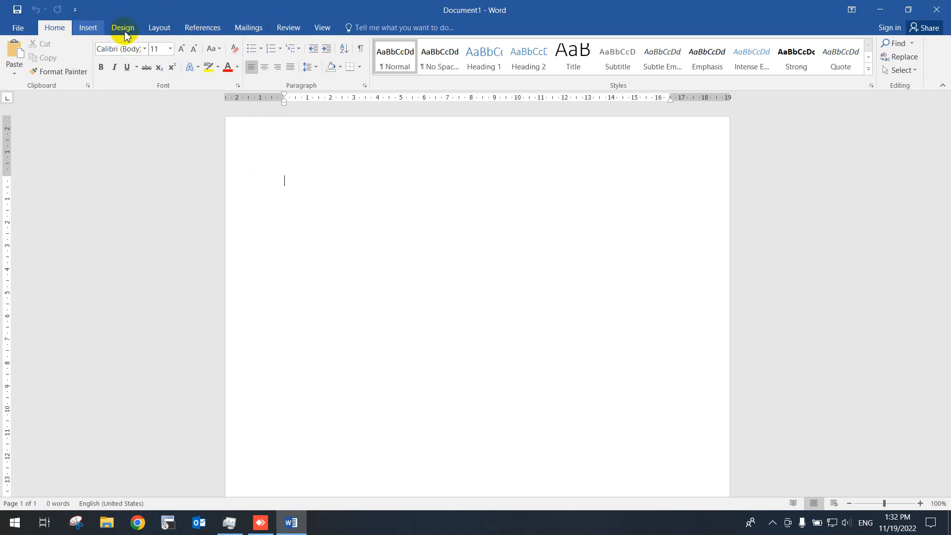
{"action": "left_click", "coordinate": [90, 28]}
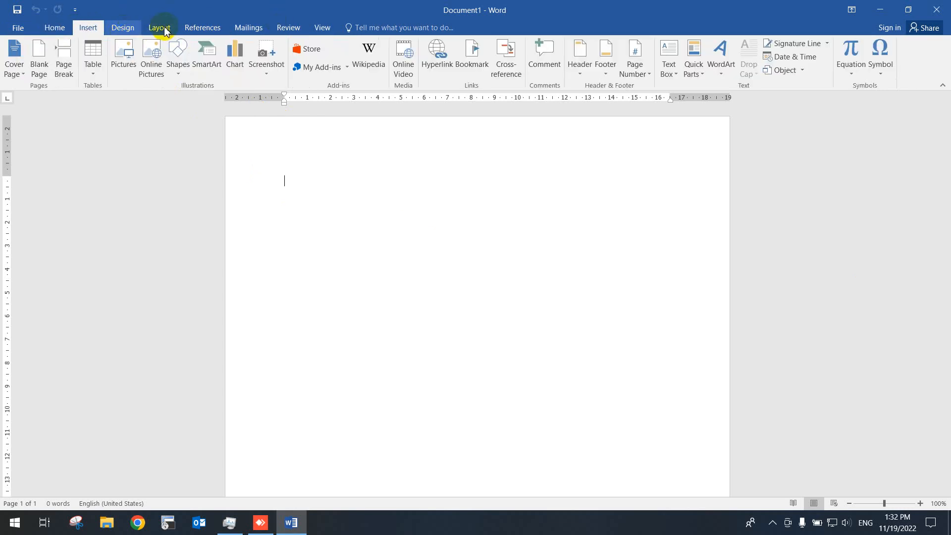
{"action": "scroll", "coordinate": [165, 31], "scroll_direction": "down", "scroll_amount": 1}
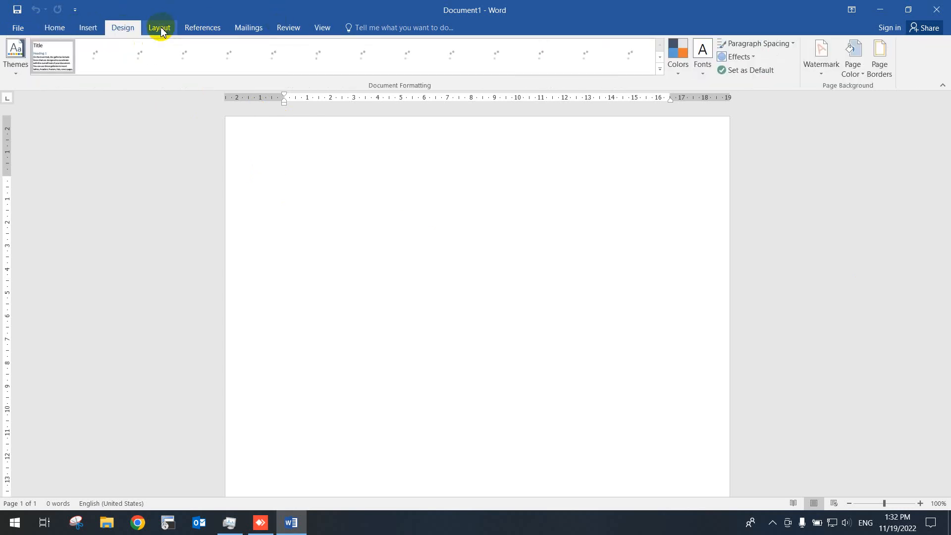
{"action": "left_click", "coordinate": [56, 29]}
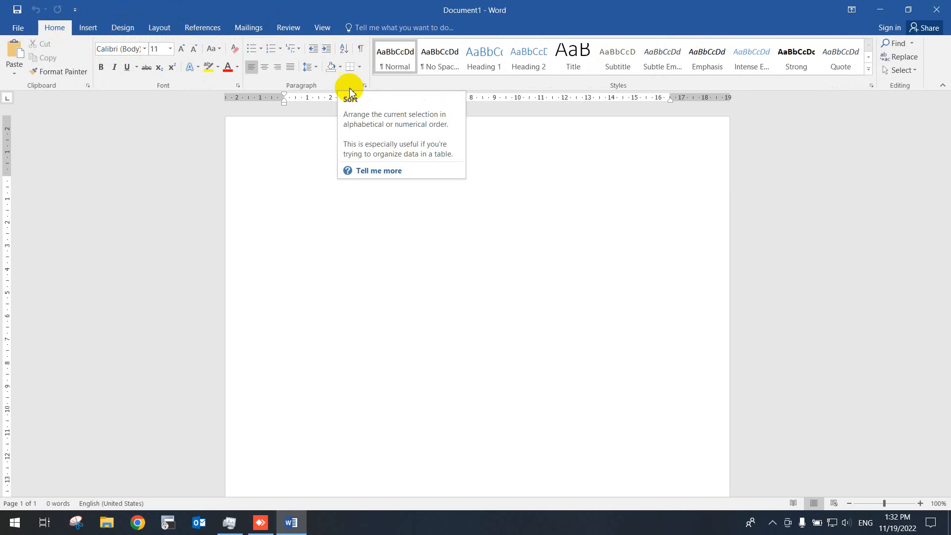
{"action": "left_click", "coordinate": [772, 522]}
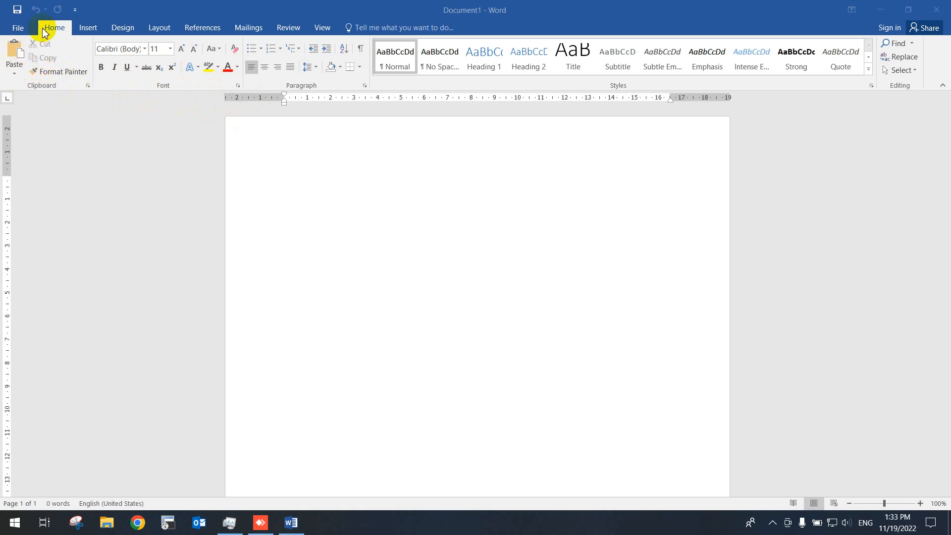
- Set the font to Cambria Math and enter the sample text "sfsdfsdfdsfdfdsf" at the start of the document
{"action": "left_click", "coordinate": [273, 168]}
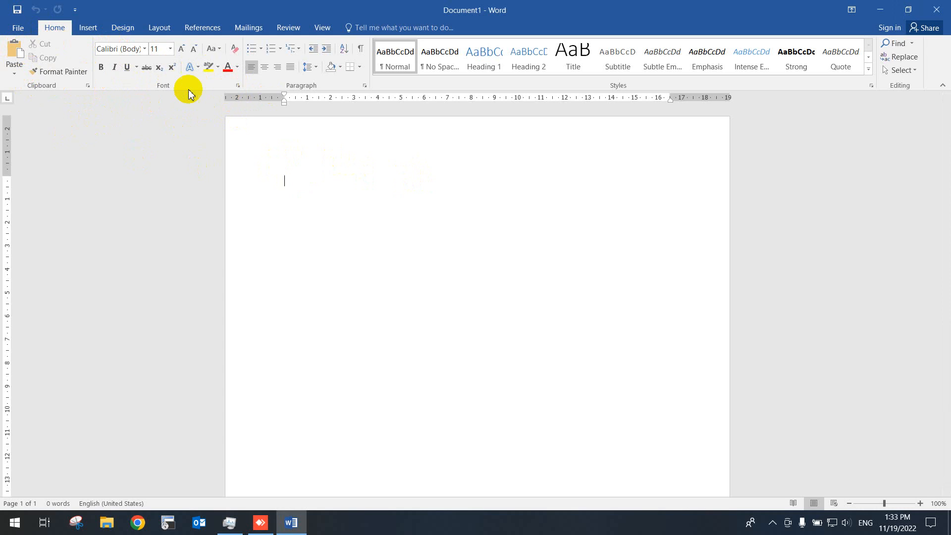
{"action": "left_click", "coordinate": [145, 49]}
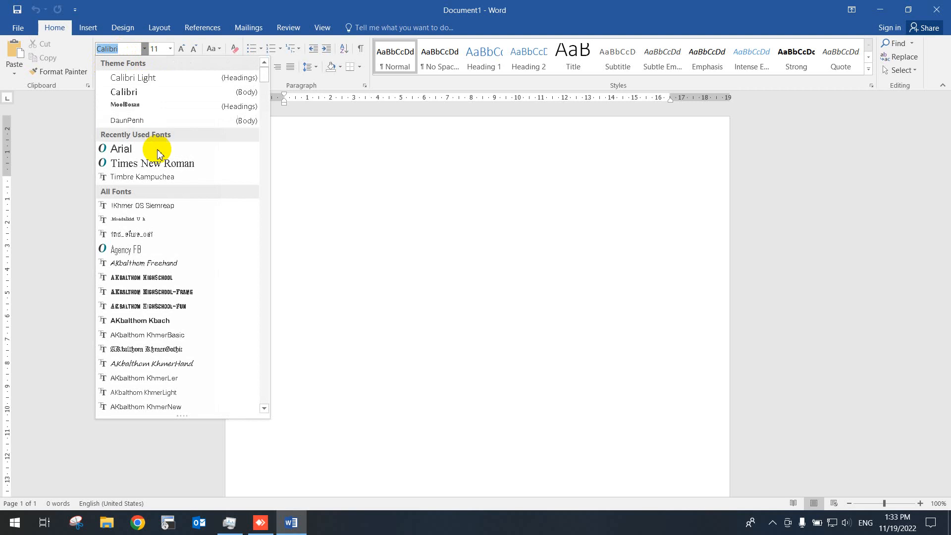
{"action": "left_click_drag", "start_coordinate": [263, 81], "coordinate": [263, 112]}
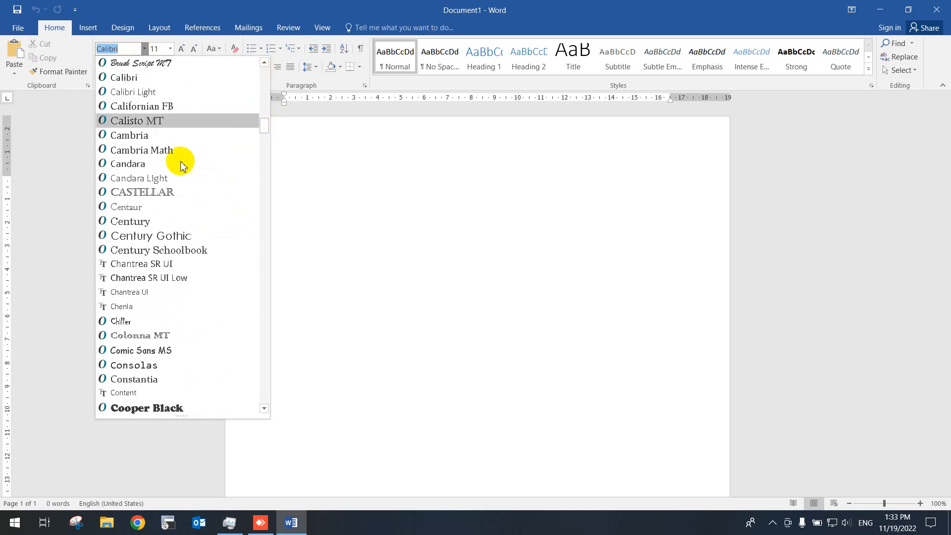
{"action": "left_click", "coordinate": [145, 149]}
{"action": "type", "text": "sdfsdfdsfdfdsf"}
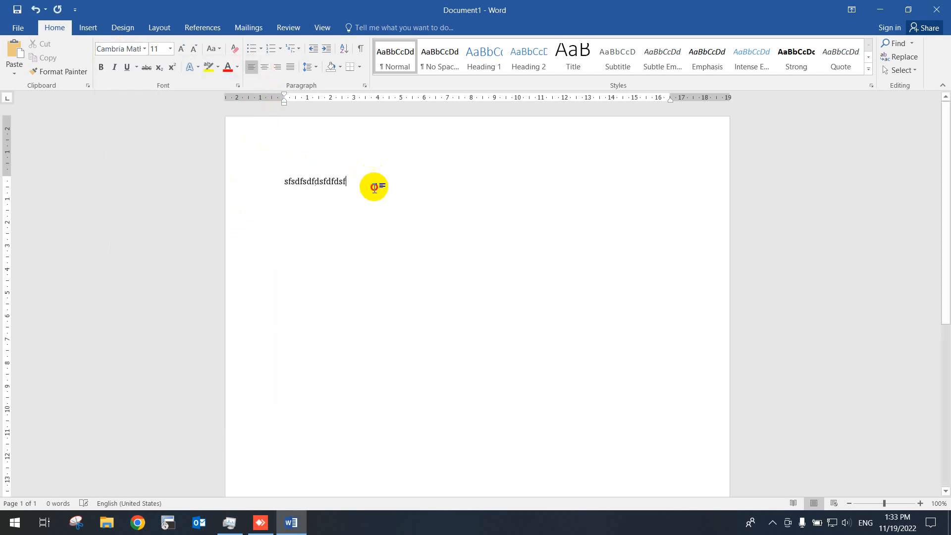
- Change the font of the sample word to AKbalthom HighSchool-Frame
{"action": "double_click", "coordinate": [273, 184]}
{"action": "left_click", "coordinate": [144, 48]}
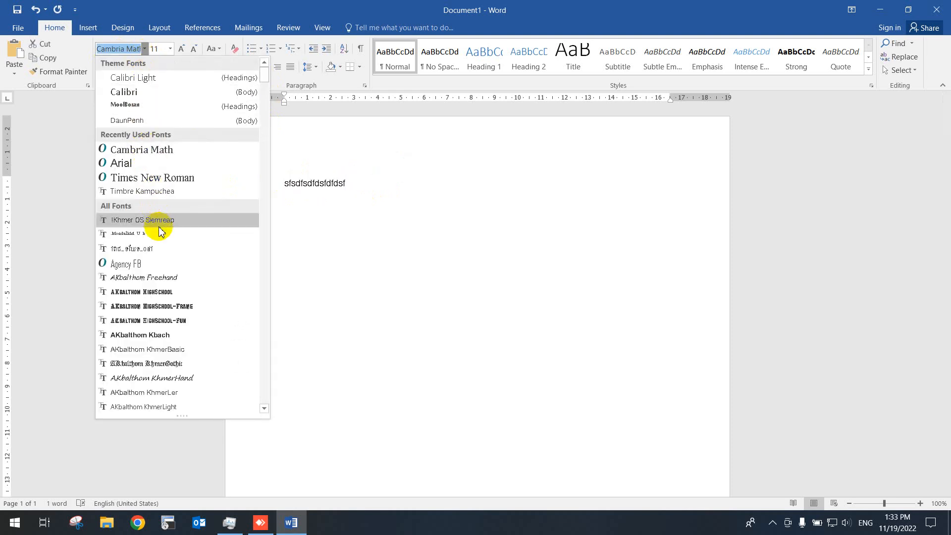
{"action": "left_click", "coordinate": [186, 307]}
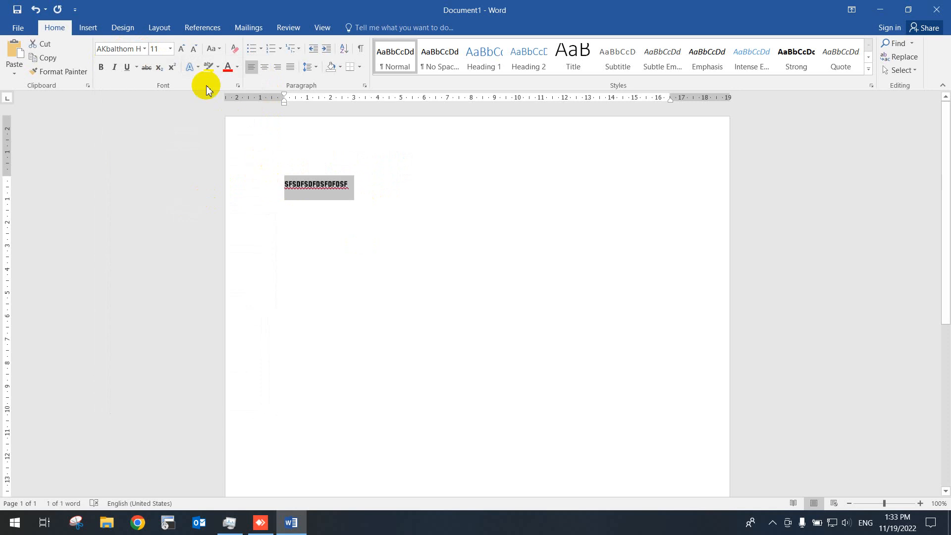
- Set the sample word's font size to 36, then try stepping it larger to 48 and back to 36
{"action": "left_click", "coordinate": [170, 49]}
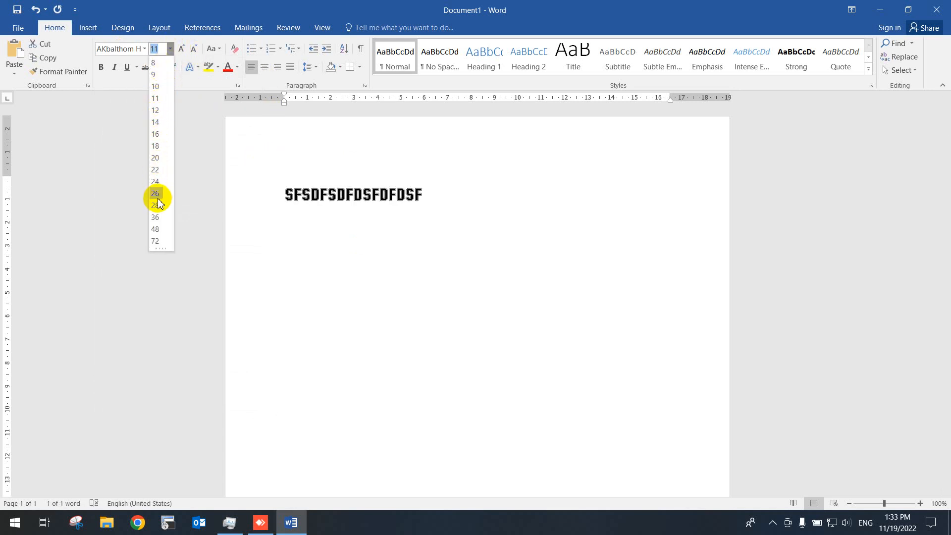
{"action": "left_click", "coordinate": [155, 217]}
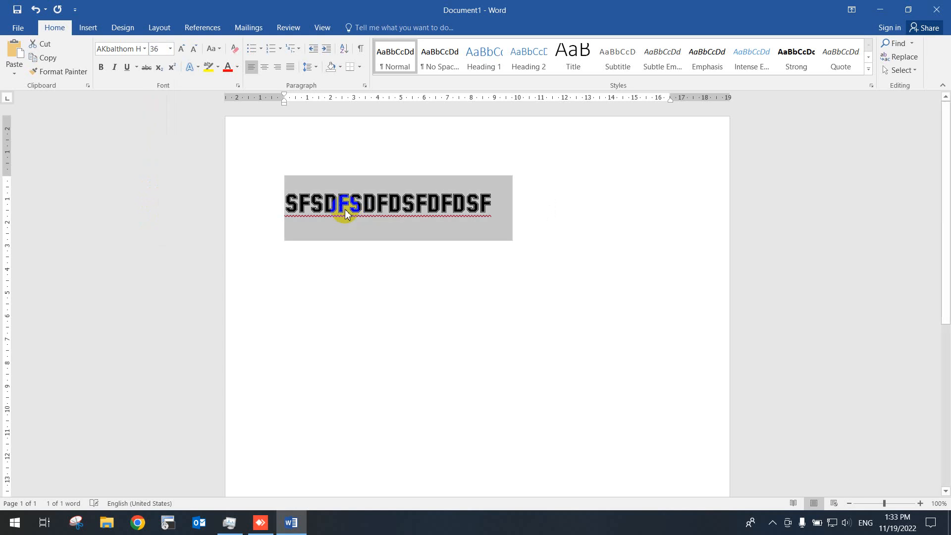
{"action": "left_click", "coordinate": [197, 52]}
{"action": "left_click", "coordinate": [181, 49]}
{"action": "left_click", "coordinate": [182, 50]}
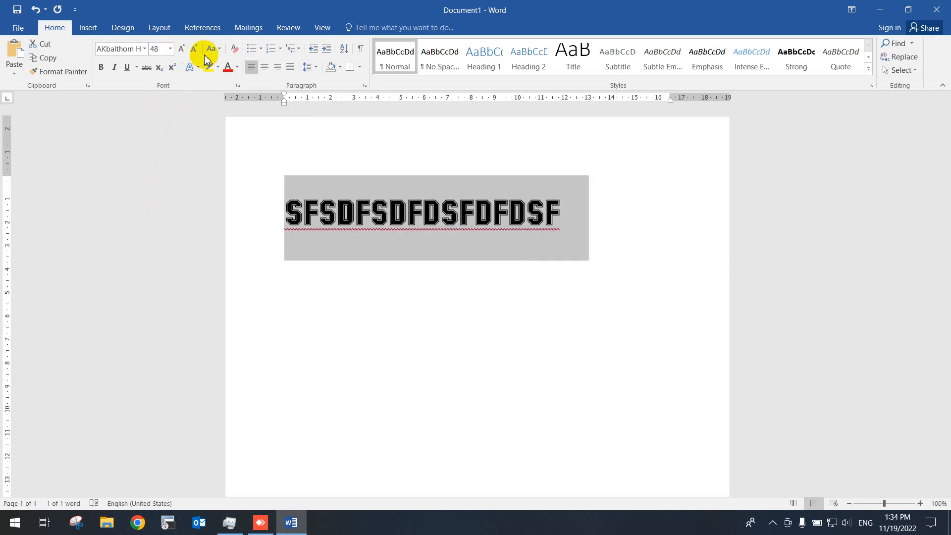
{"action": "left_click", "coordinate": [196, 50]}
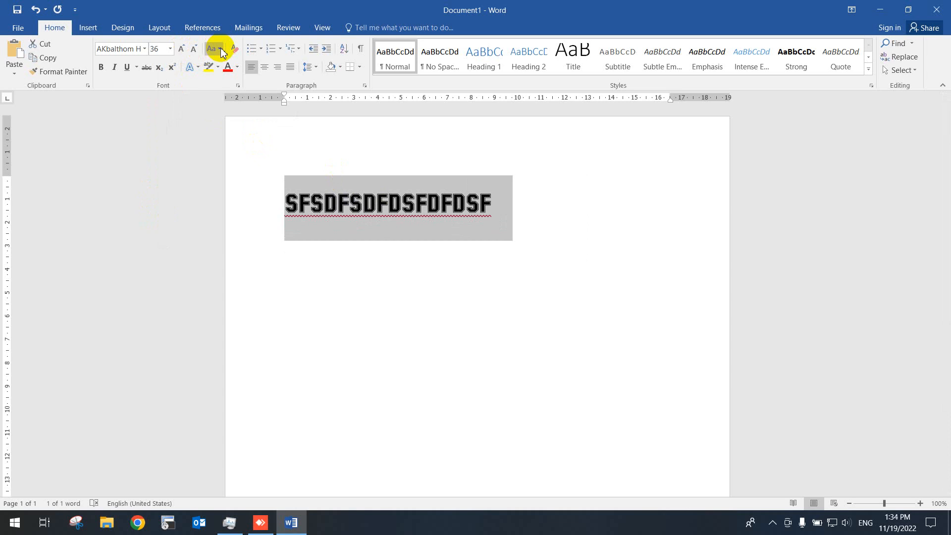
- Apply the lowercase option to the sample word
{"action": "left_click", "coordinate": [221, 50]}
{"action": "left_click", "coordinate": [212, 51]}
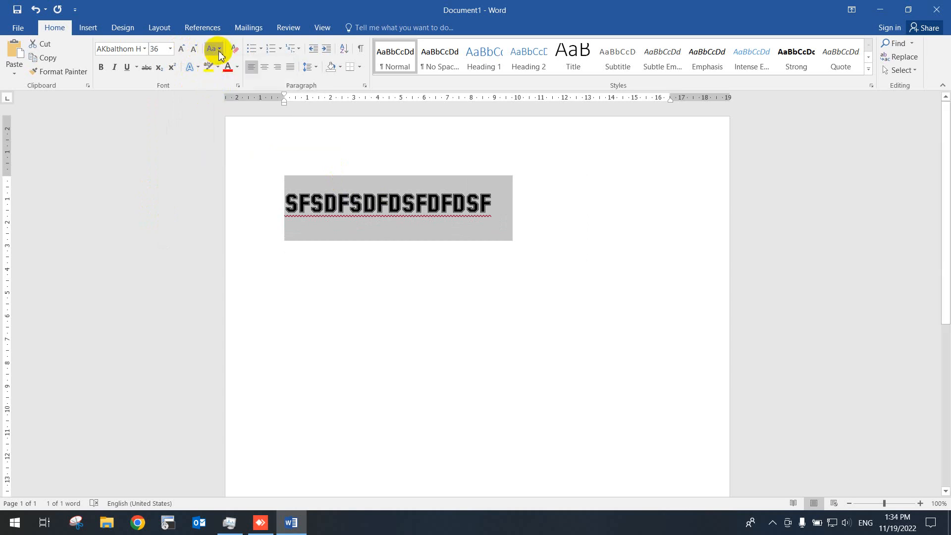
{"action": "left_click", "coordinate": [221, 52]}
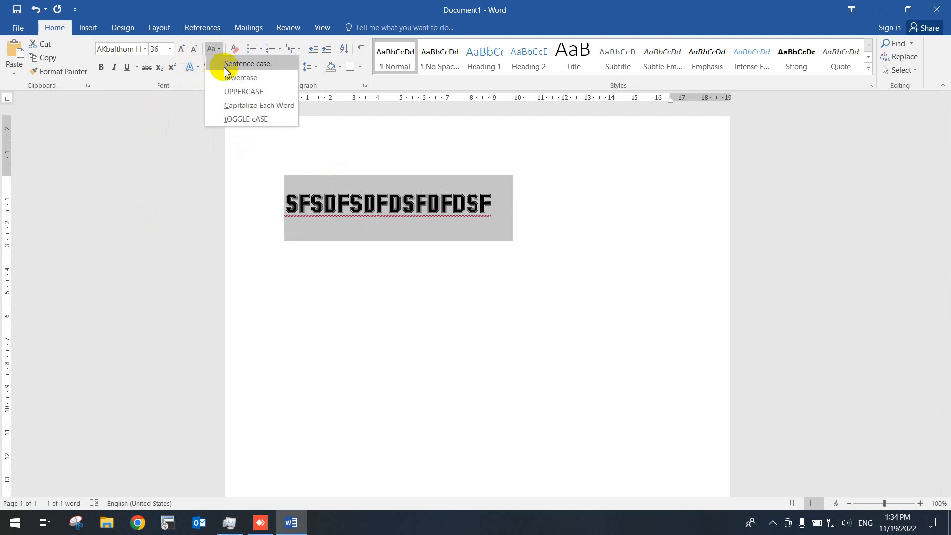
{"action": "left_click", "coordinate": [234, 79]}
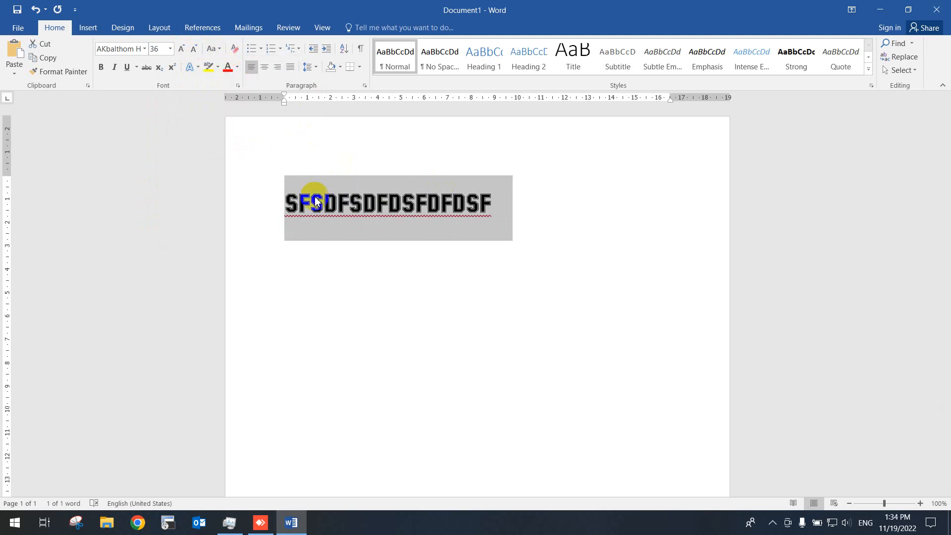
- Change the whole sample word to the .Mondulkiri U font and enlarge it to size 80
{"action": "left_click", "coordinate": [336, 211]}
{"action": "left_click_drag", "start_coordinate": [291, 203], "coordinate": [504, 202]}
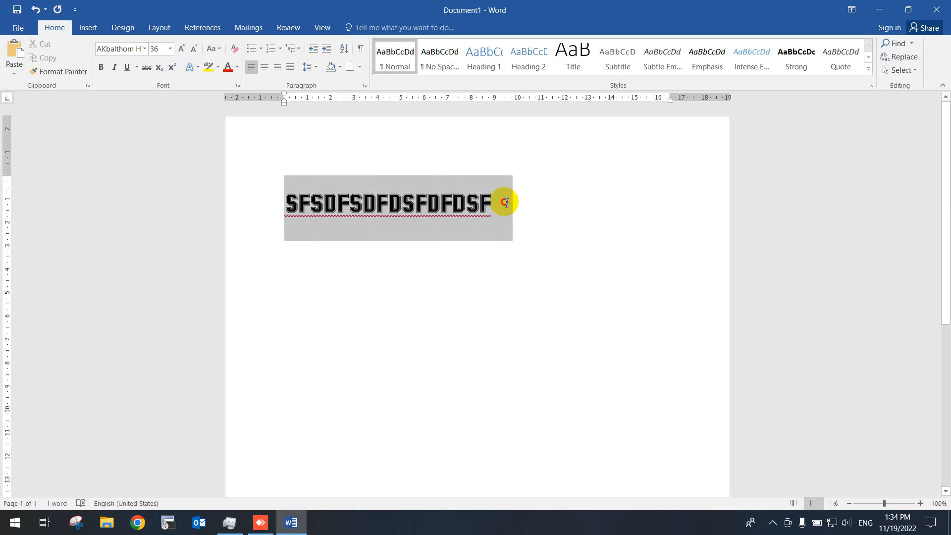
{"action": "left_click", "coordinate": [144, 48]}
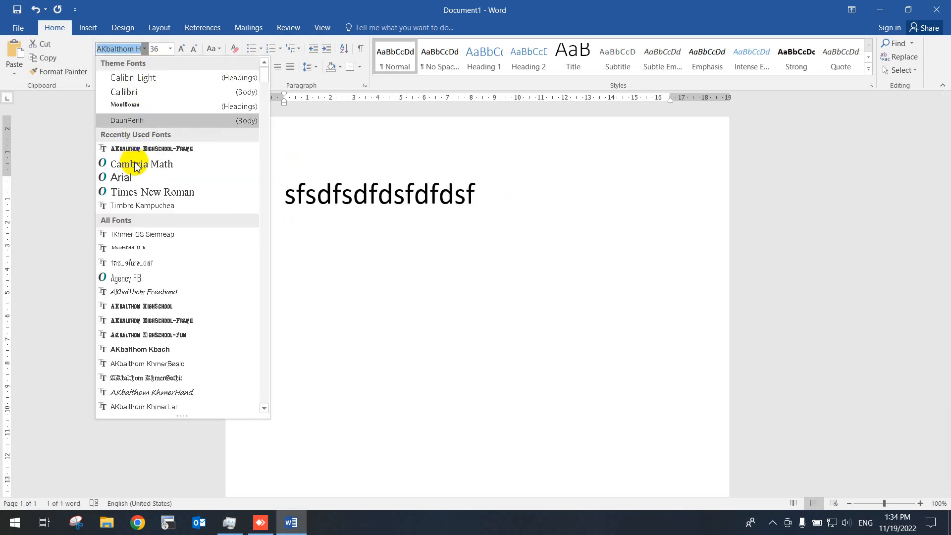
{"action": "left_click", "coordinate": [154, 248]}
{"action": "left_click", "coordinate": [182, 50]}
{"action": "left_click", "coordinate": [183, 50]}
{"action": "left_click", "coordinate": [183, 50]}
{"action": "left_click", "coordinate": [183, 49]}
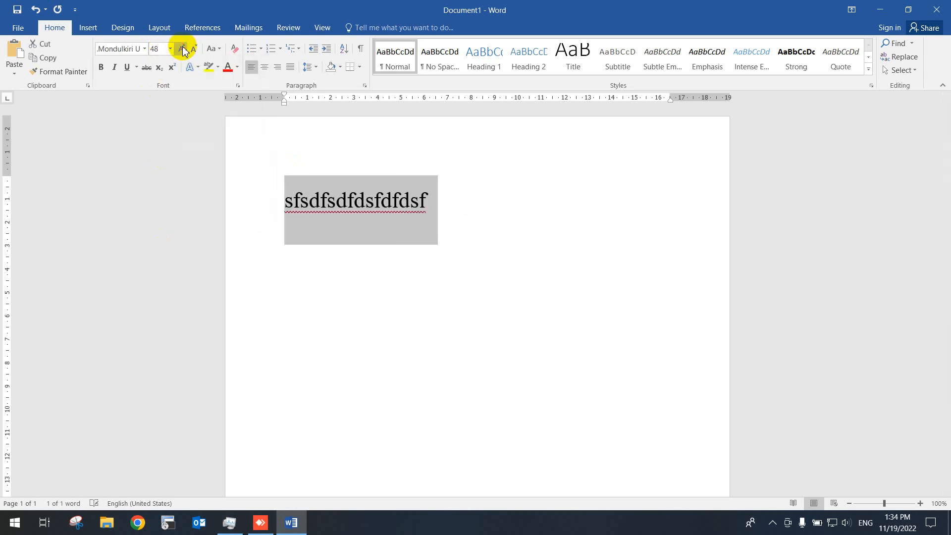
{"action": "left_click", "coordinate": [183, 49]}
{"action": "left_click", "coordinate": [183, 50]}
{"action": "left_click", "coordinate": [183, 49]}
{"action": "left_click", "coordinate": [183, 49]}
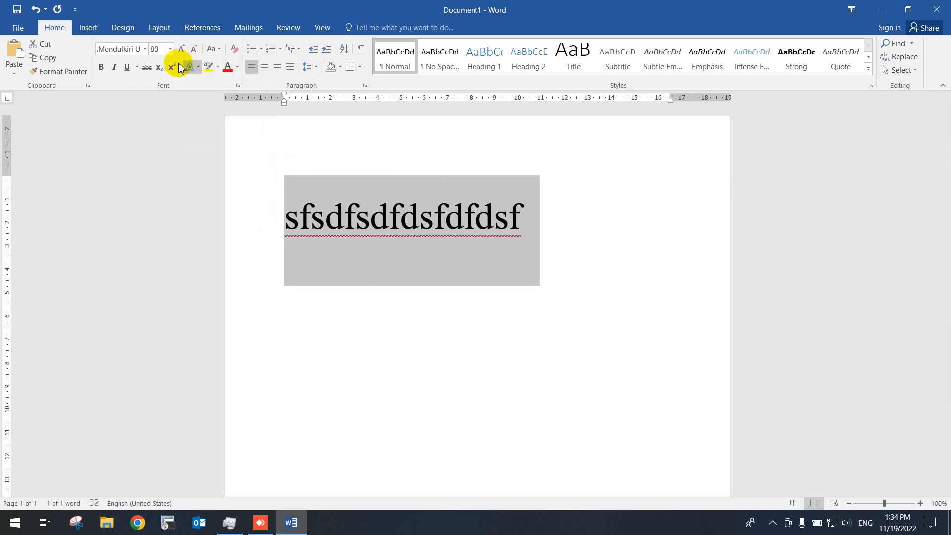
- Try the UPPERCASE, lowercase and Capitalize Each Word case options on the sample word
{"action": "left_click", "coordinate": [215, 49]}
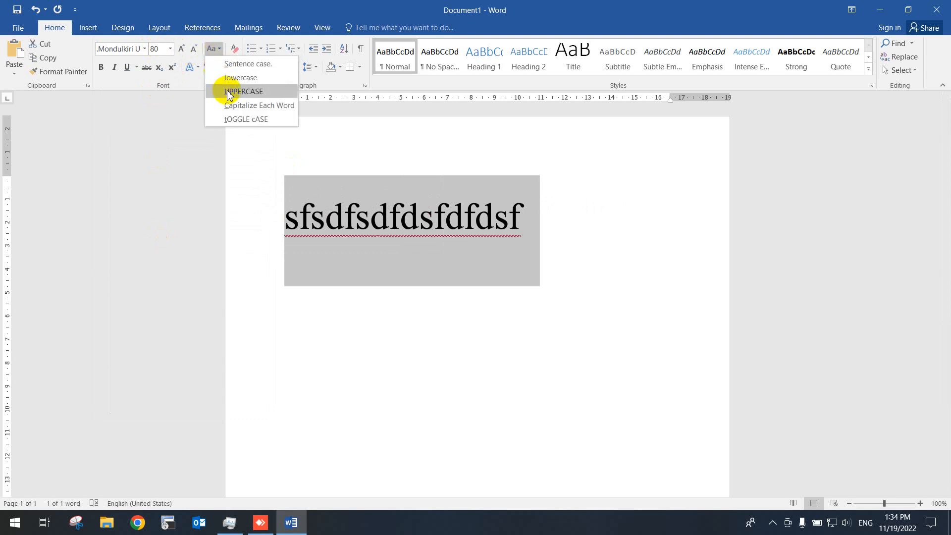
{"action": "left_click", "coordinate": [229, 93]}
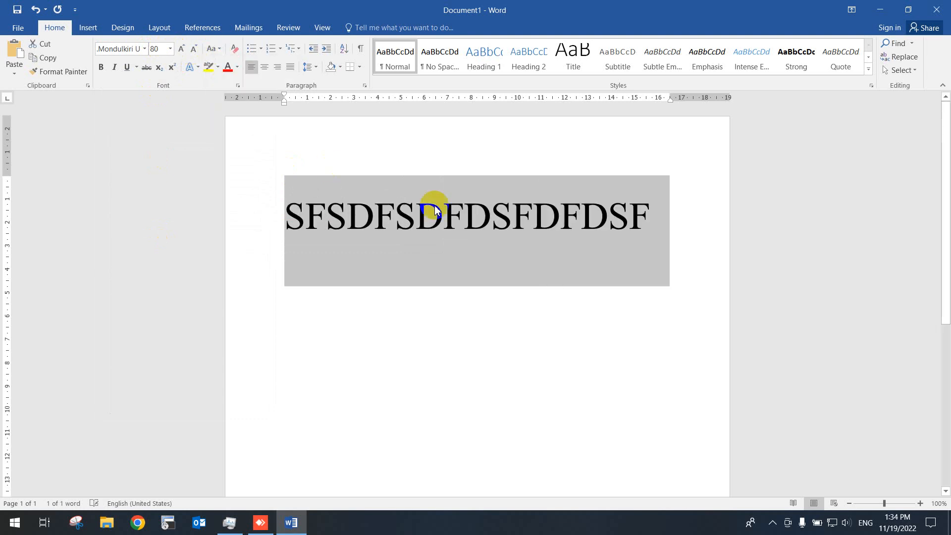
{"action": "left_click", "coordinate": [213, 48]}
{"action": "left_click", "coordinate": [238, 79]}
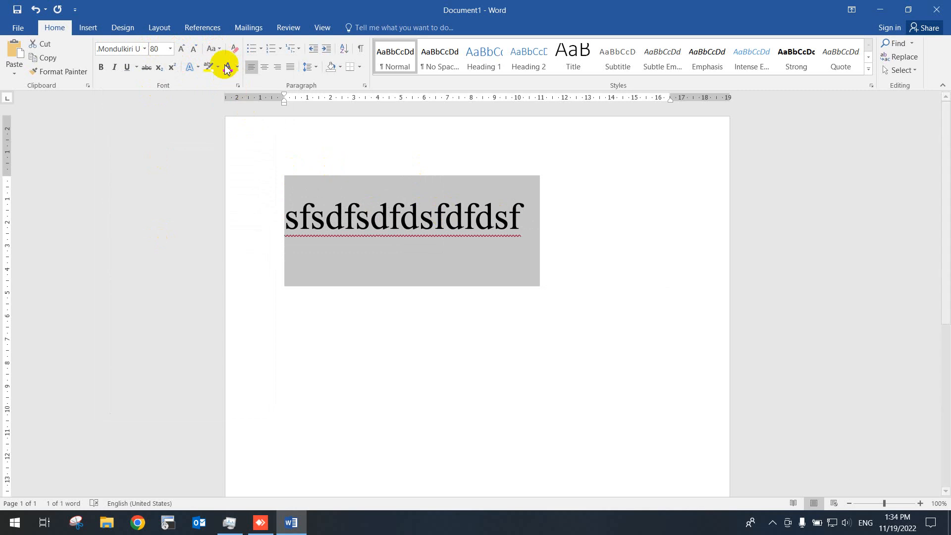
{"action": "left_click", "coordinate": [213, 48]}
{"action": "left_click", "coordinate": [250, 106]}
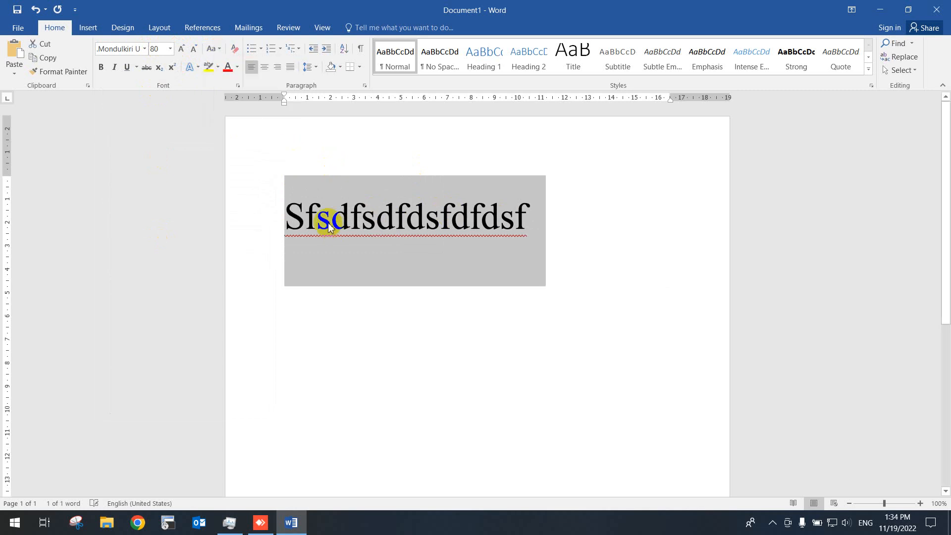
- Split the sample text with spaces into "Sfsdf", "sdfds" and "fdfdsf", and apply Capitalize Each Word to all of it
{"action": "left_click", "coordinate": [358, 217]}
{"action": "left_click", "coordinate": [452, 219]}
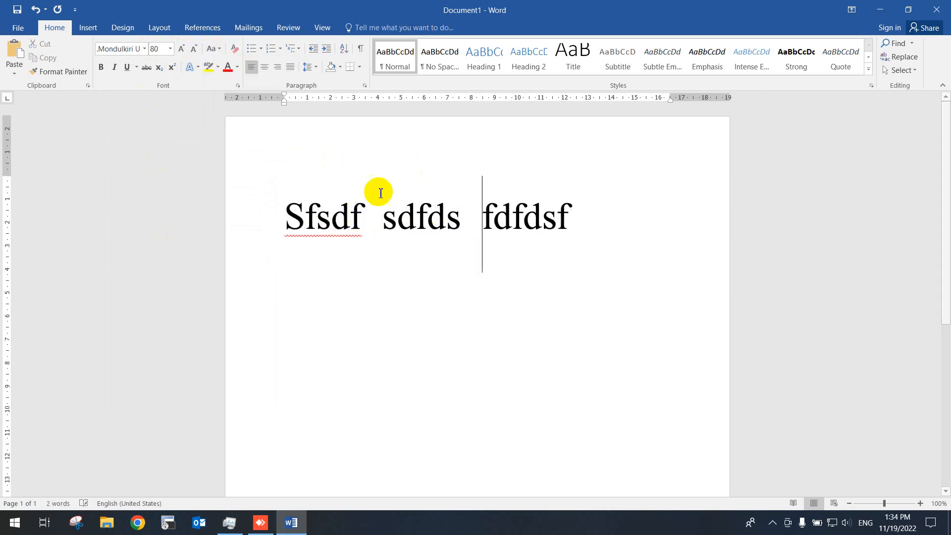
{"action": "key", "text": "ctrl+a"}
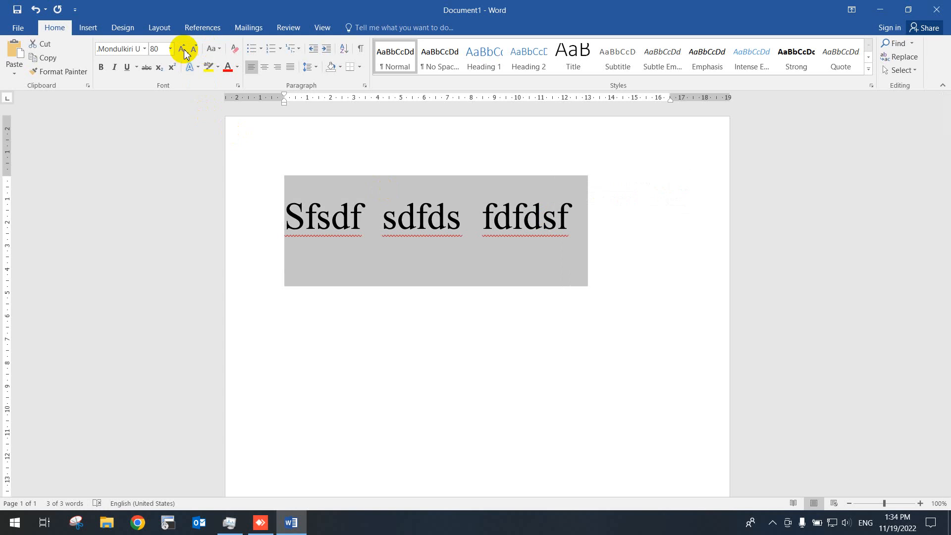
{"action": "left_click", "coordinate": [217, 52]}
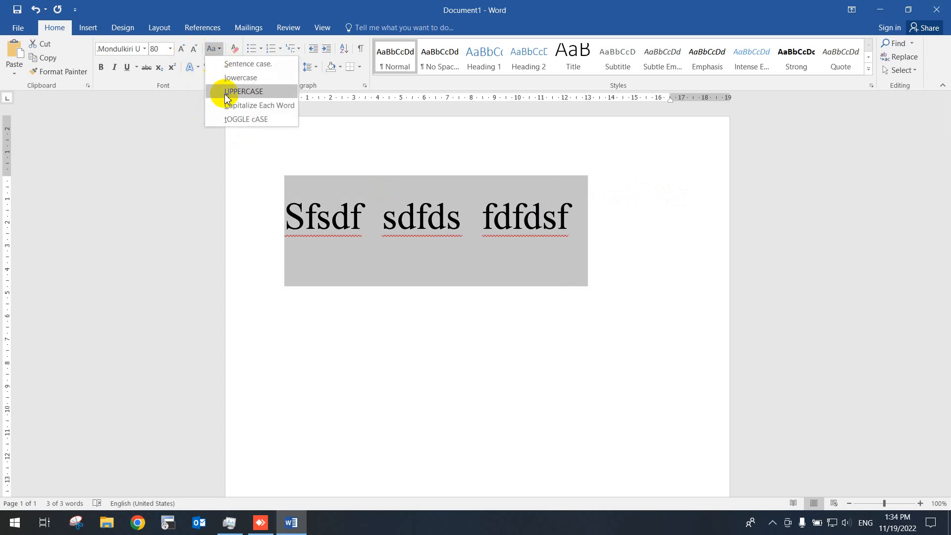
{"action": "left_click", "coordinate": [234, 105]}
{"action": "left_click", "coordinate": [409, 229]}
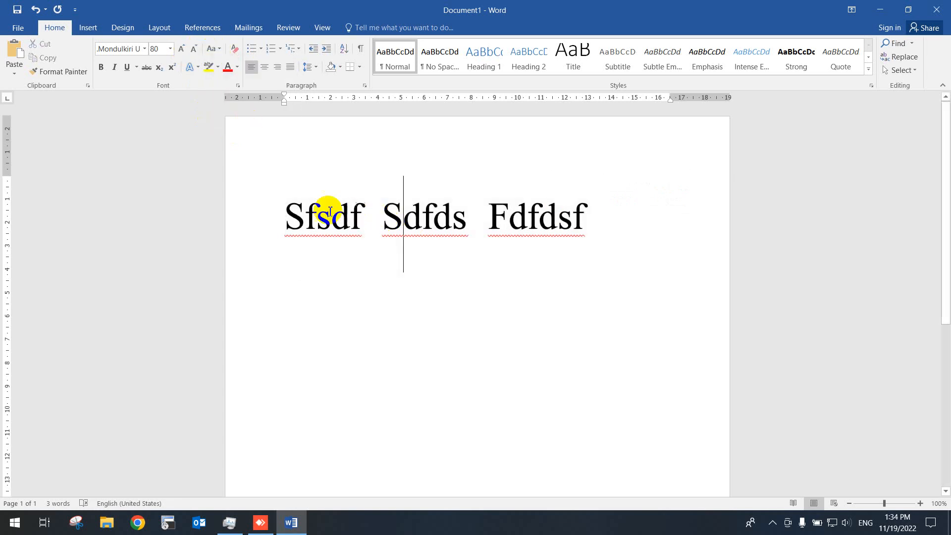
- Examine the initial letter of each of the three words by highlighting them in turn
{"action": "left_click", "coordinate": [293, 214]}
{"action": "left_click_drag", "start_coordinate": [285, 213], "coordinate": [306, 214]}
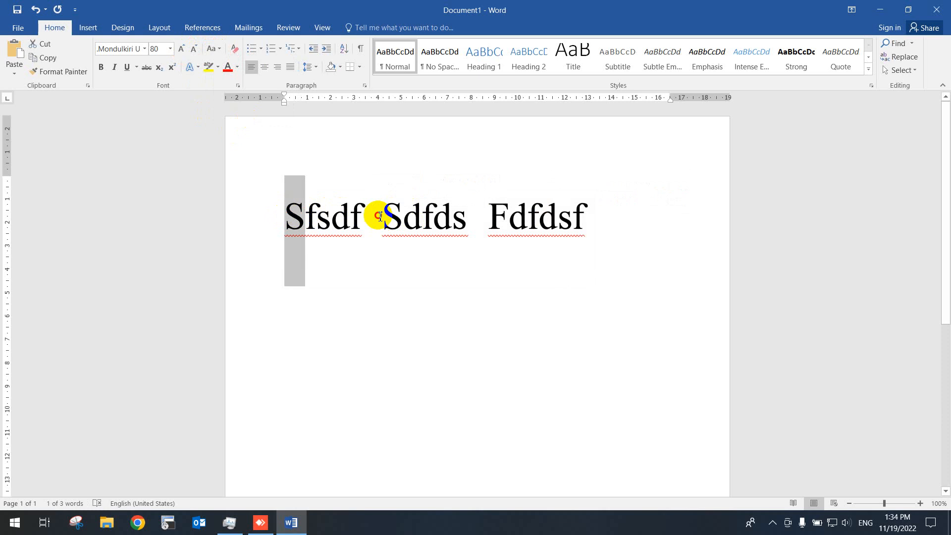
{"action": "left_click_drag", "start_coordinate": [379, 213], "coordinate": [404, 214]}
{"action": "left_click_drag", "start_coordinate": [490, 217], "coordinate": [506, 216]}
{"action": "left_click", "coordinate": [331, 166]}
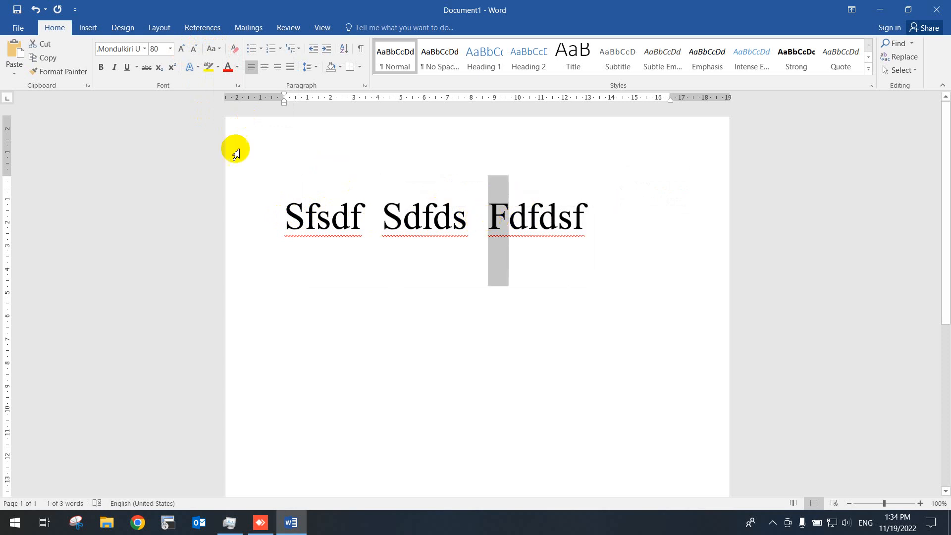
- Try bold and italic one after the other on all three words, removing each again
{"action": "left_click_drag", "start_coordinate": [297, 198], "coordinate": [598, 207]}
{"action": "left_click", "coordinate": [102, 67]}
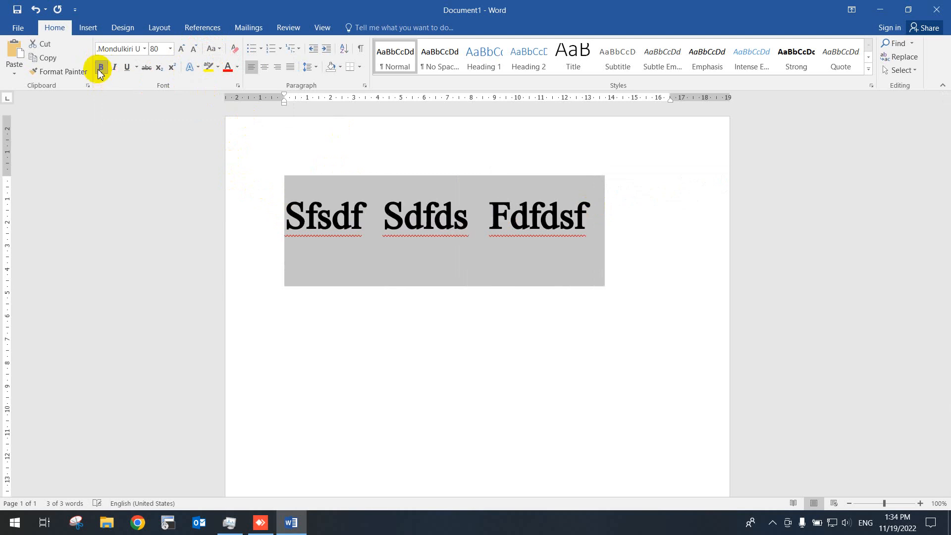
{"action": "left_click", "coordinate": [100, 70]}
{"action": "left_click", "coordinate": [116, 68]}
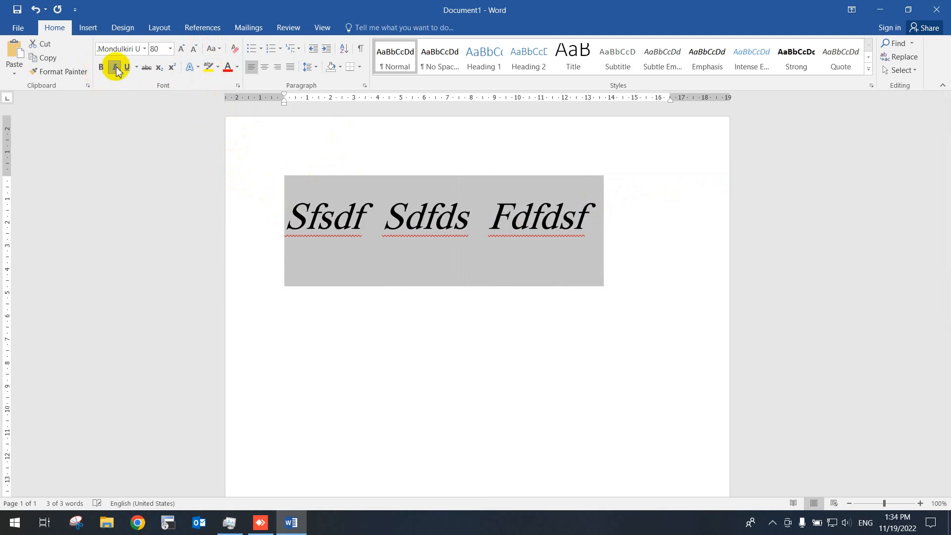
{"action": "left_click", "coordinate": [114, 69]}
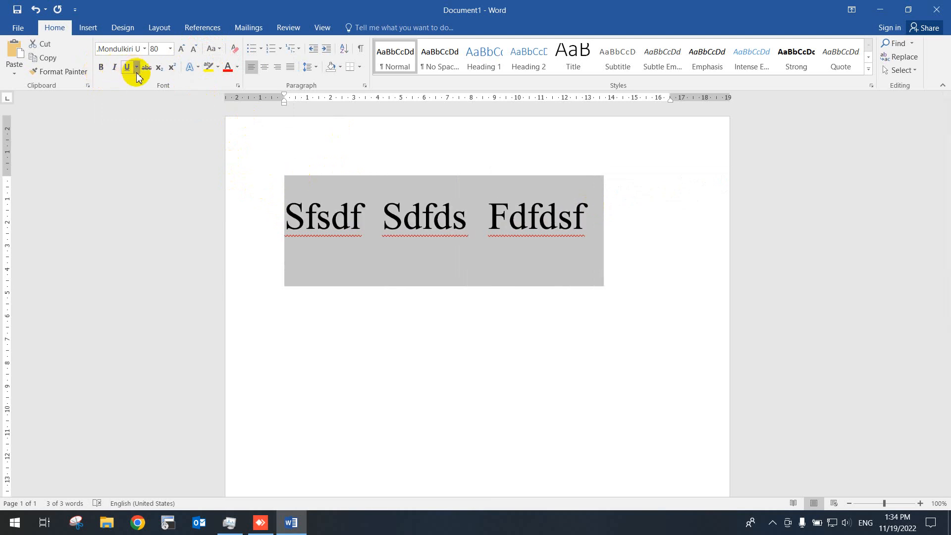
- Try strikethrough on the three words and remove it again, and browse the underline styles and text effects
{"action": "left_click", "coordinate": [136, 68]}
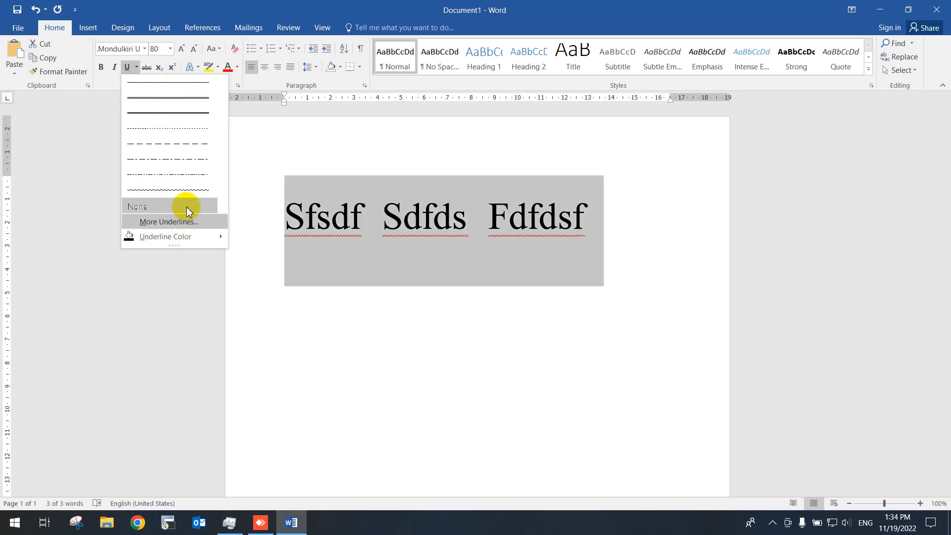
{"action": "left_click", "coordinate": [303, 144]}
{"action": "left_click", "coordinate": [147, 66]}
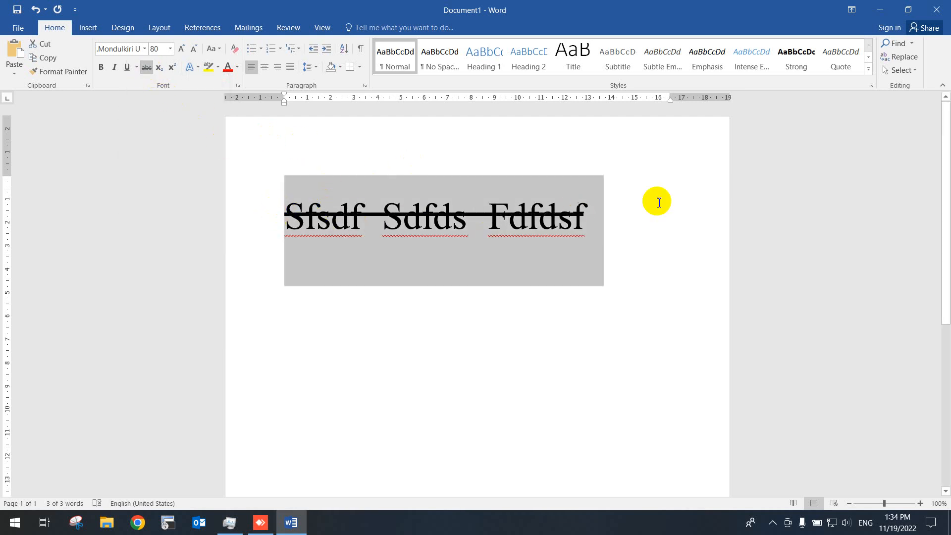
{"action": "left_click", "coordinate": [147, 67]}
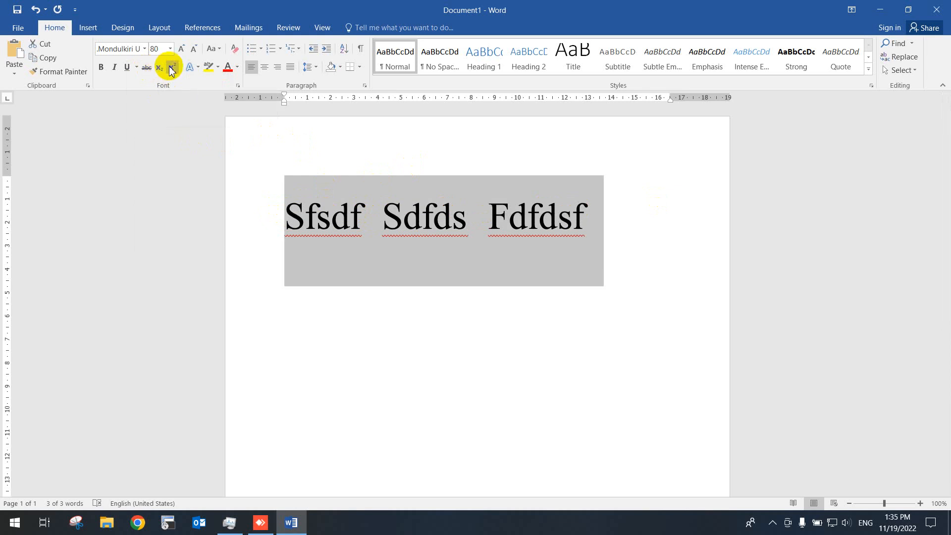
{"action": "left_click", "coordinate": [197, 67]}
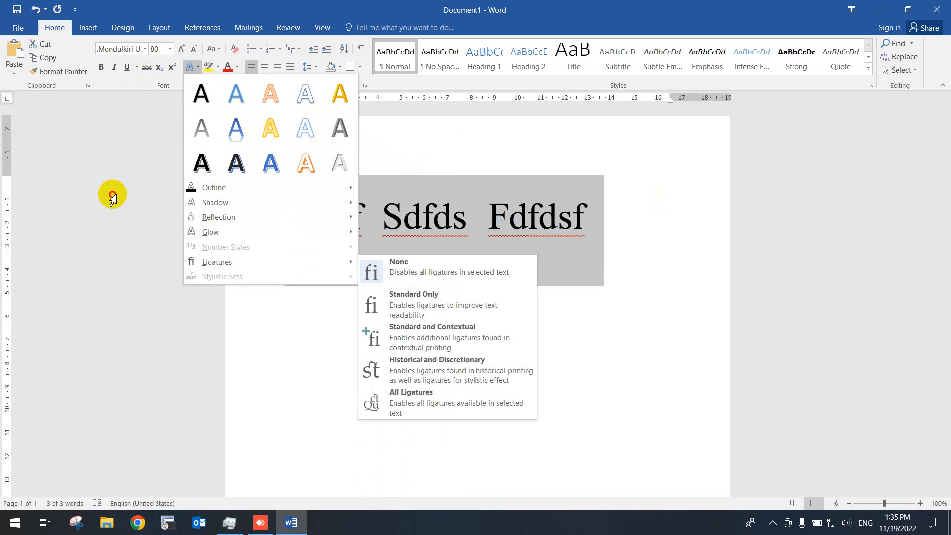
{"action": "left_click", "coordinate": [113, 197]}
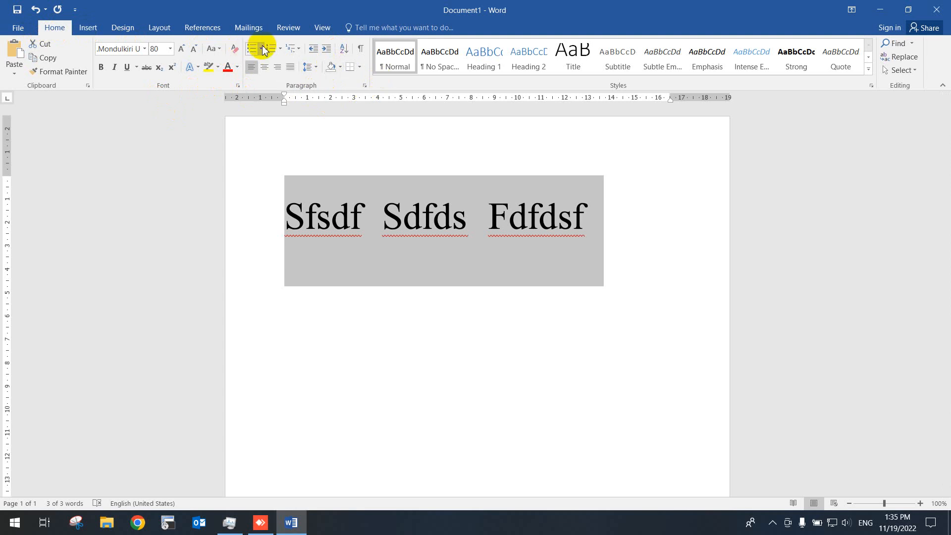
- Try centre, right and left alignment on the three words, ending with justified alignment
{"action": "left_click", "coordinate": [262, 70]}
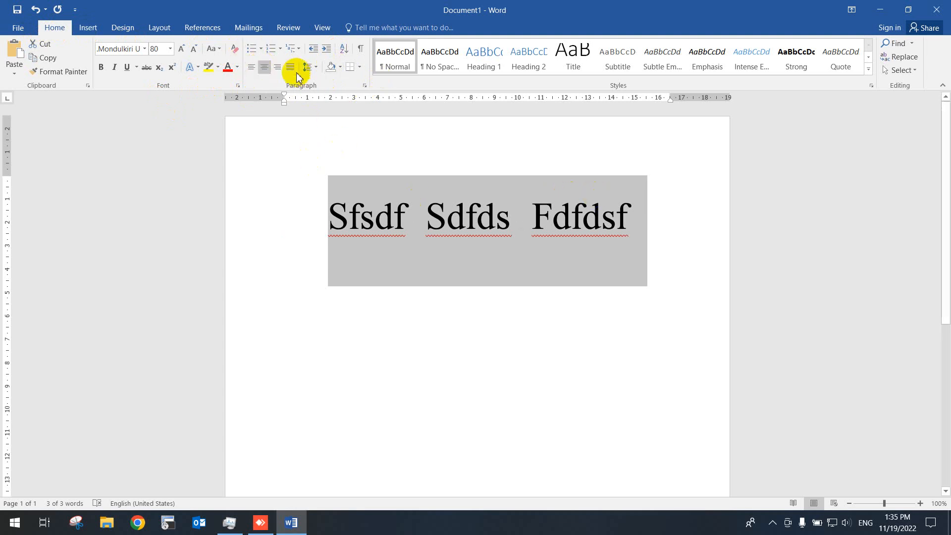
{"action": "left_click", "coordinate": [278, 68]}
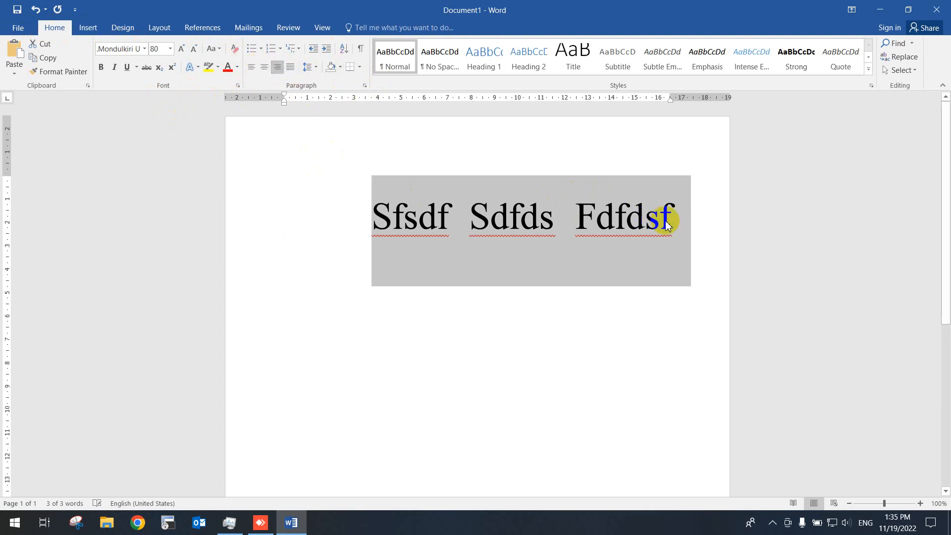
{"action": "left_click", "coordinate": [251, 67]}
{"action": "left_click", "coordinate": [264, 67]}
{"action": "left_click", "coordinate": [290, 67]}
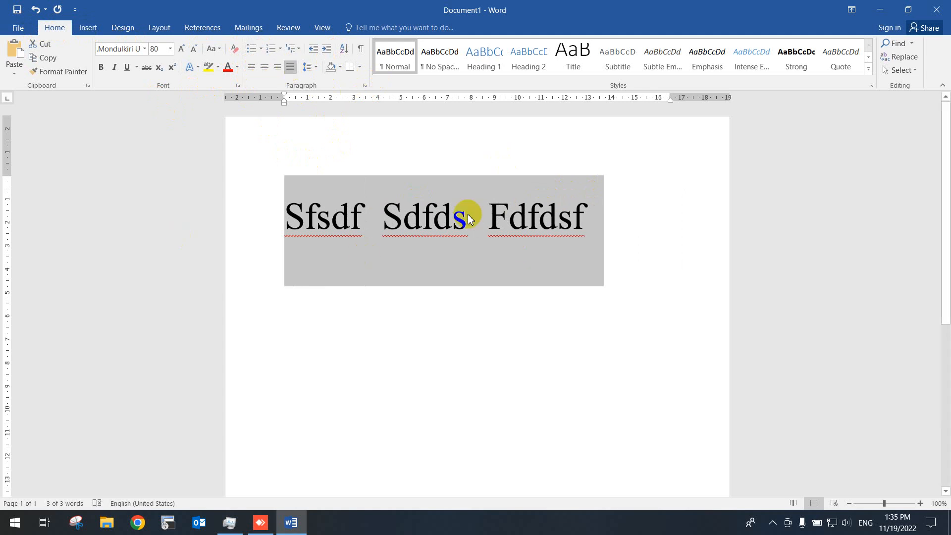
- Try the arrow bullet on the line of three words, followed by the round bullet
{"action": "left_click", "coordinate": [262, 47]}
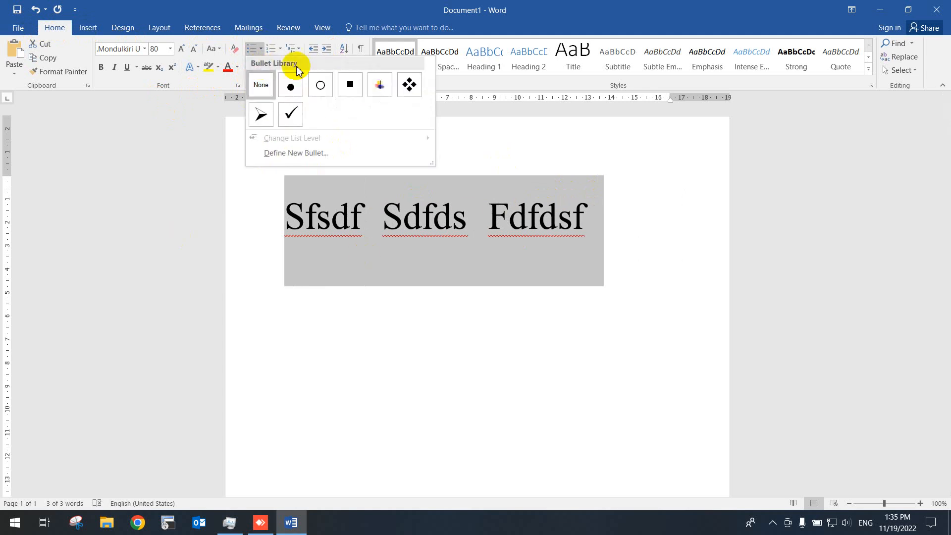
{"action": "left_click", "coordinate": [269, 116]}
{"action": "left_click", "coordinate": [261, 47]}
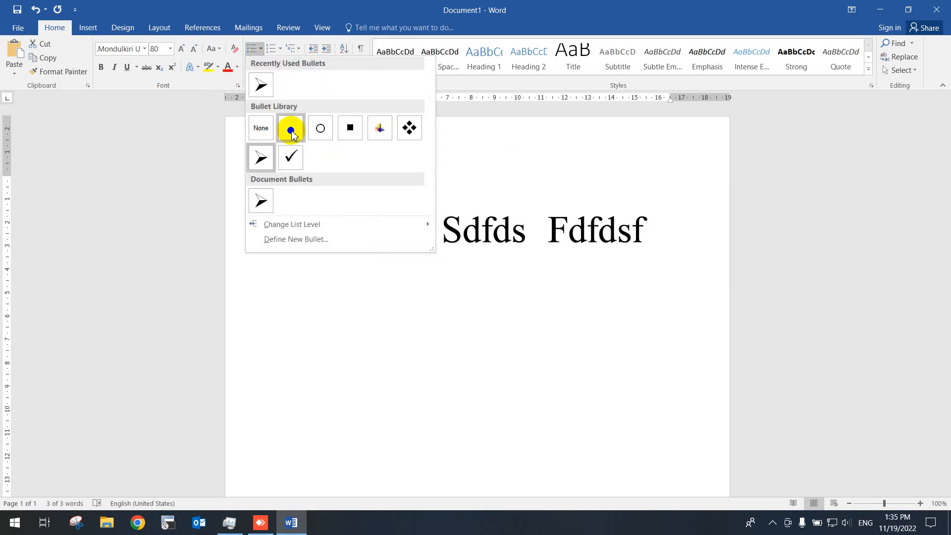
{"action": "left_click", "coordinate": [290, 129]}
- Try lettered a., b., c. numbering on the line of three words and remove it again
{"action": "left_click", "coordinate": [281, 51]}
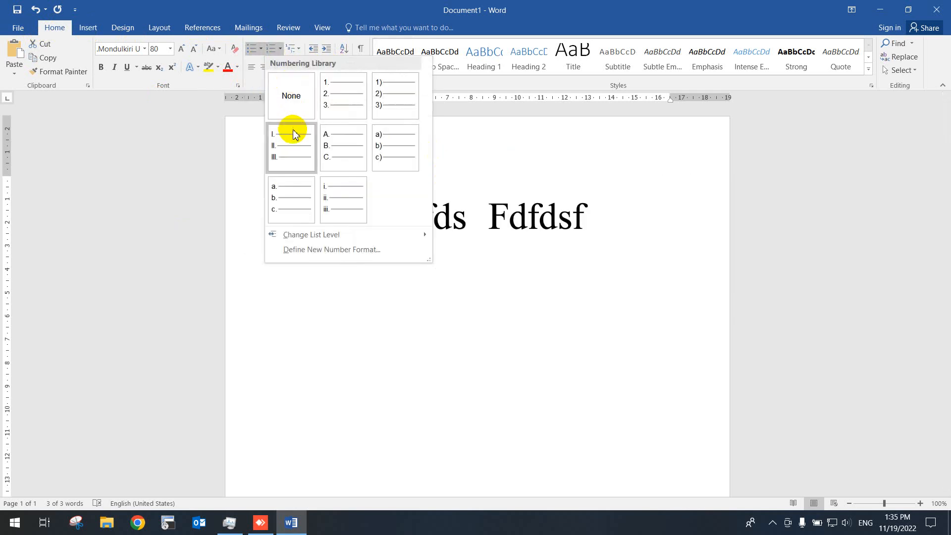
{"action": "left_click", "coordinate": [307, 209]}
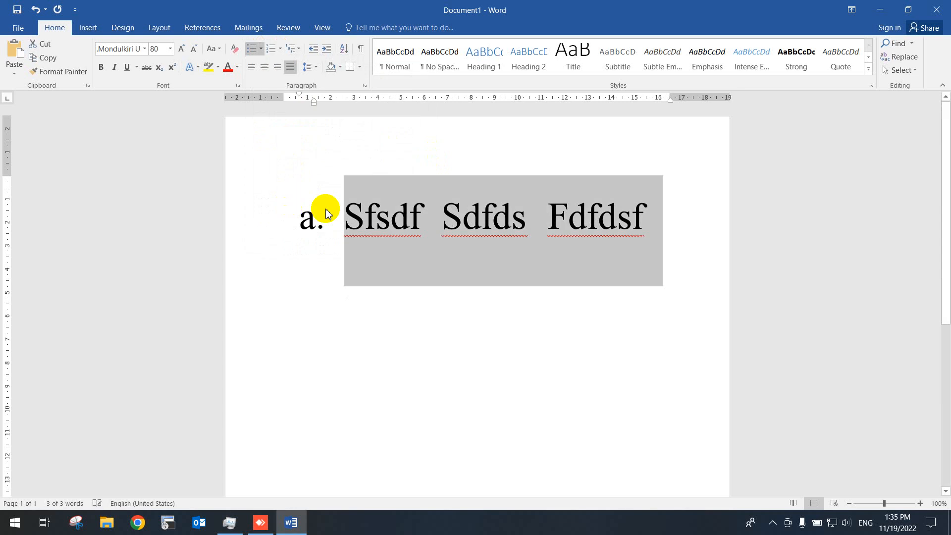
{"action": "left_click", "coordinate": [328, 220]}
{"action": "left_click", "coordinate": [339, 219]}
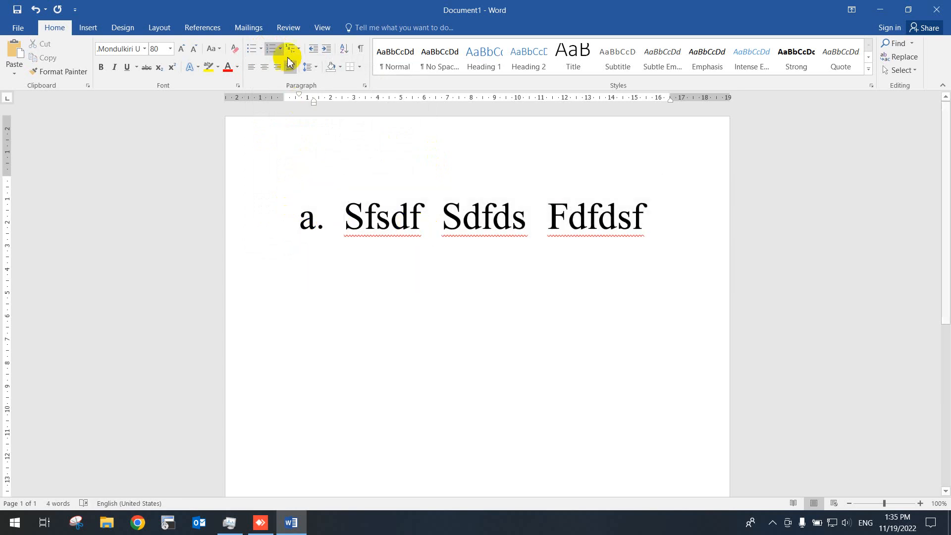
{"action": "left_click", "coordinate": [272, 48]}
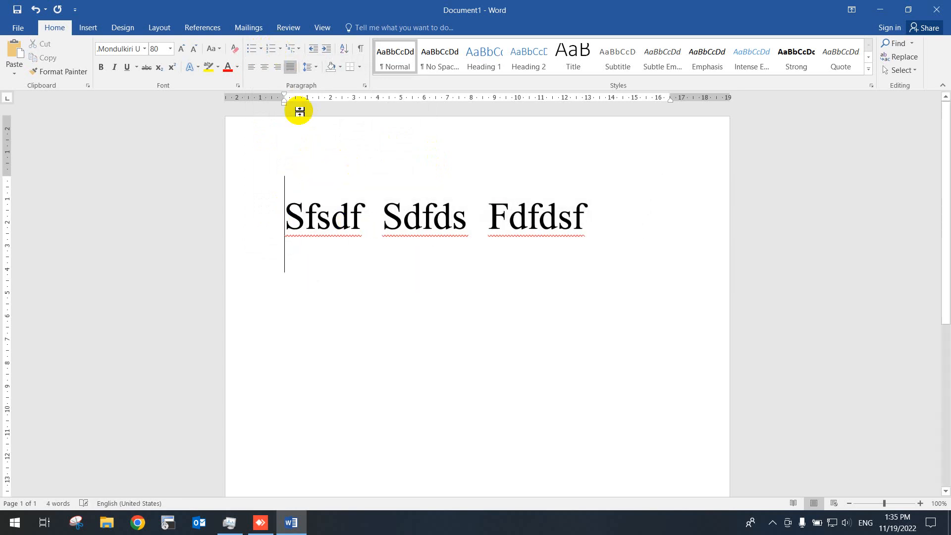
- Add a second line reading "dsfdffdfdsf" below the three words
{"action": "left_click", "coordinate": [318, 69]}
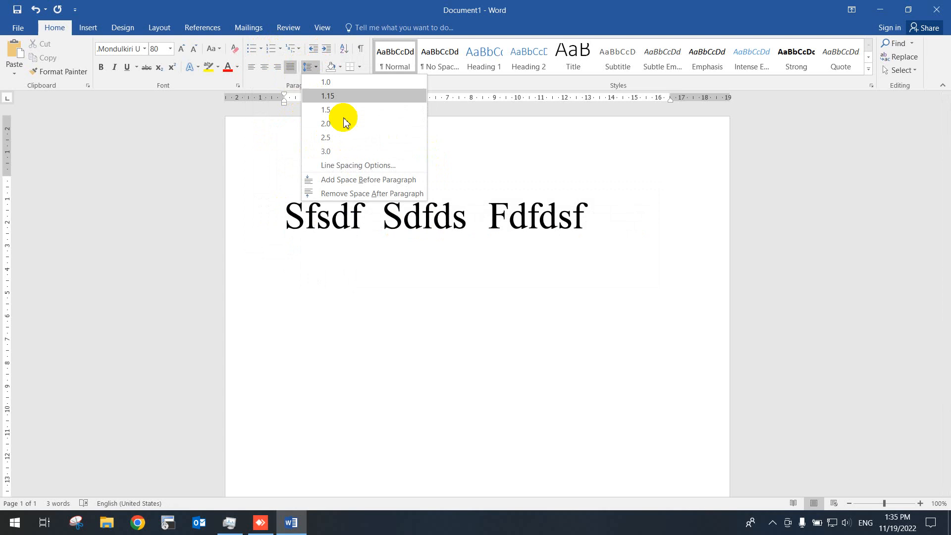
{"action": "left_click", "coordinate": [604, 226]}
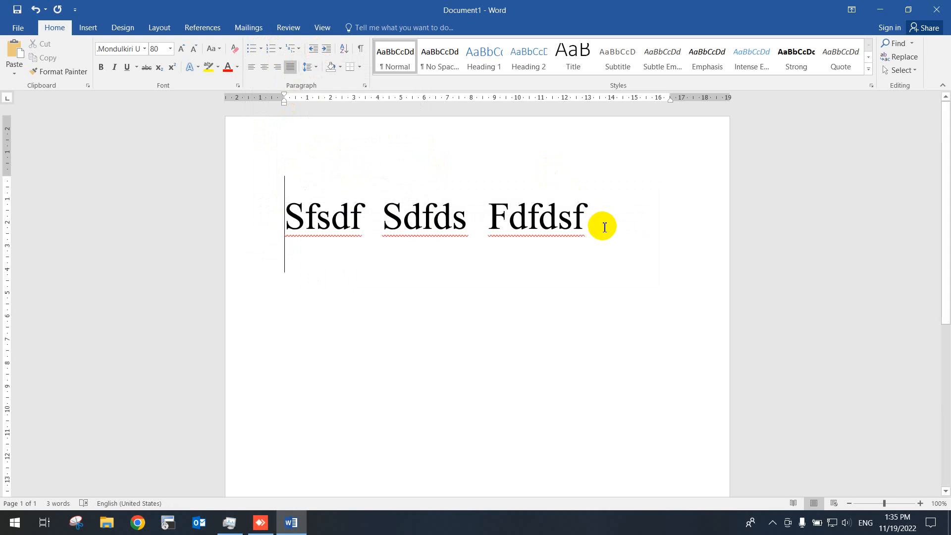
{"action": "key", "text": "Return"}
{"action": "key", "text": "Return"}
{"action": "key", "text": "Return"}
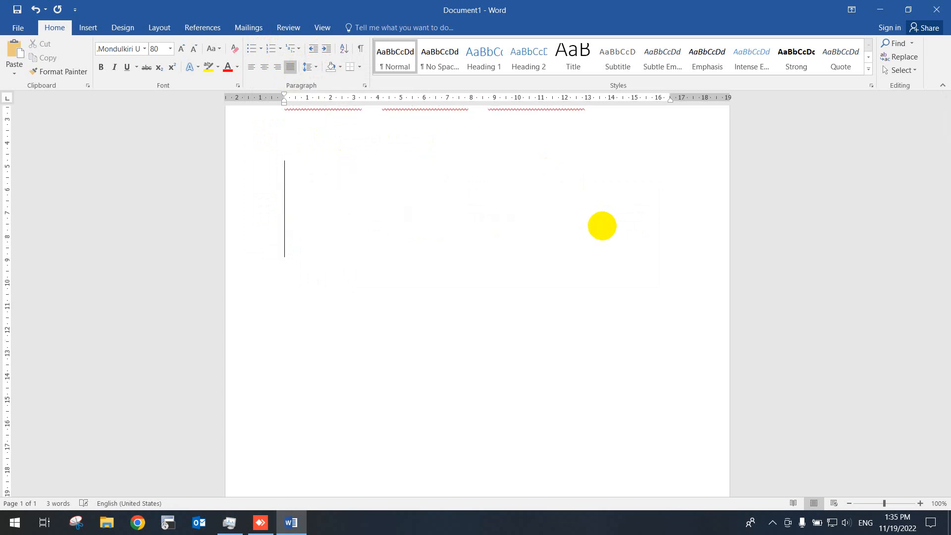
{"action": "type", "text": "dsfdffdfdsf"}
{"action": "scroll", "coordinate": [578, 269], "scroll_direction": "up", "scroll_amount": 3}
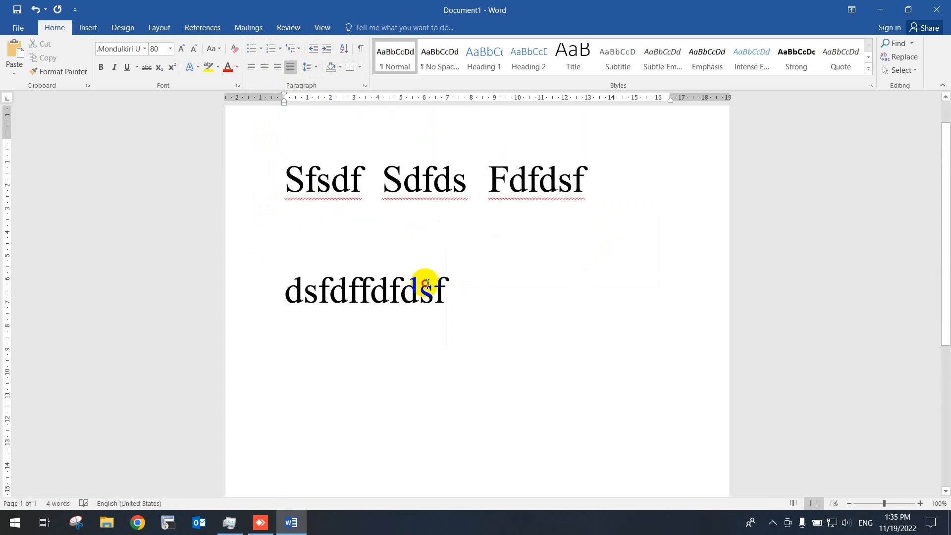
- Remove the space after paragraph on both lines and set their line spacing to 1.0
{"action": "left_click_drag", "start_coordinate": [425, 286], "coordinate": [276, 196]}
{"action": "left_click", "coordinate": [363, 232]}
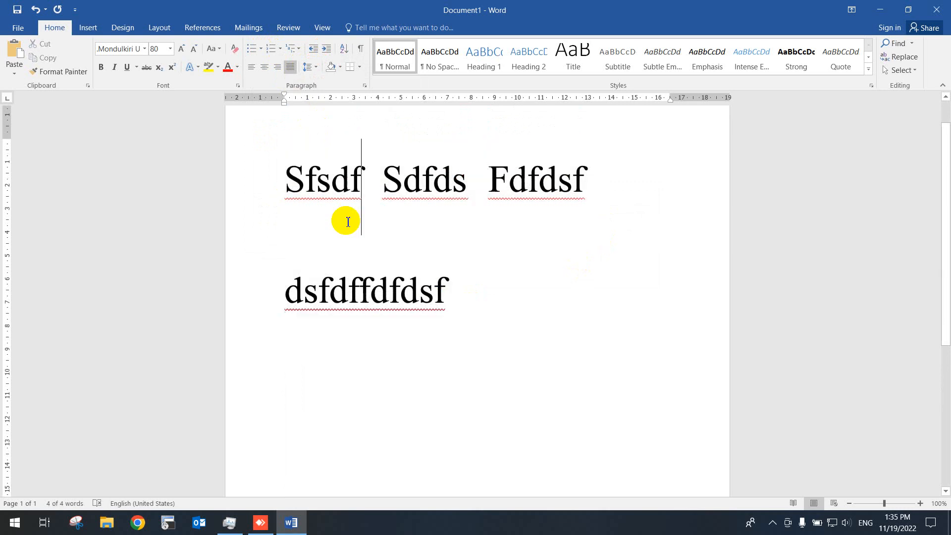
{"action": "left_click_drag", "start_coordinate": [347, 240], "coordinate": [347, 237]}
{"action": "left_click_drag", "start_coordinate": [282, 170], "coordinate": [431, 282]}
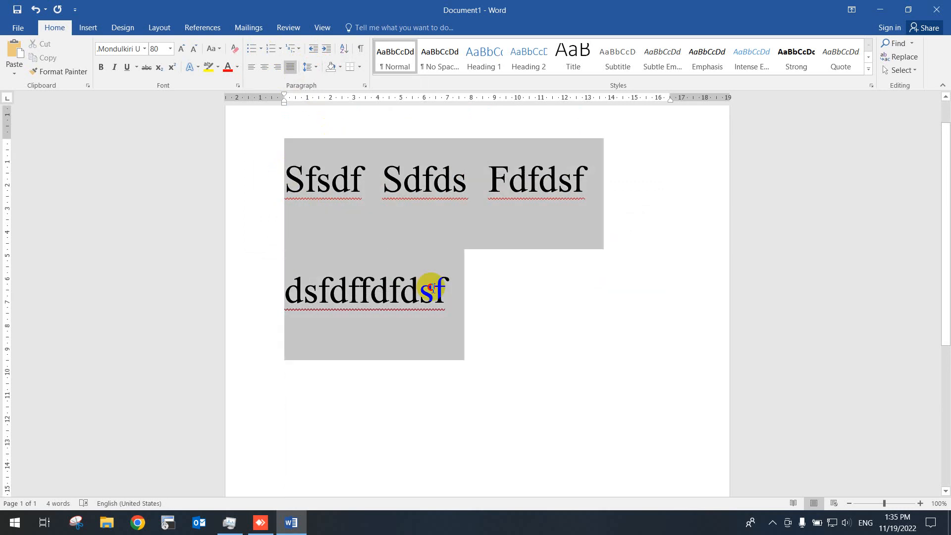
{"action": "left_click", "coordinate": [312, 68]}
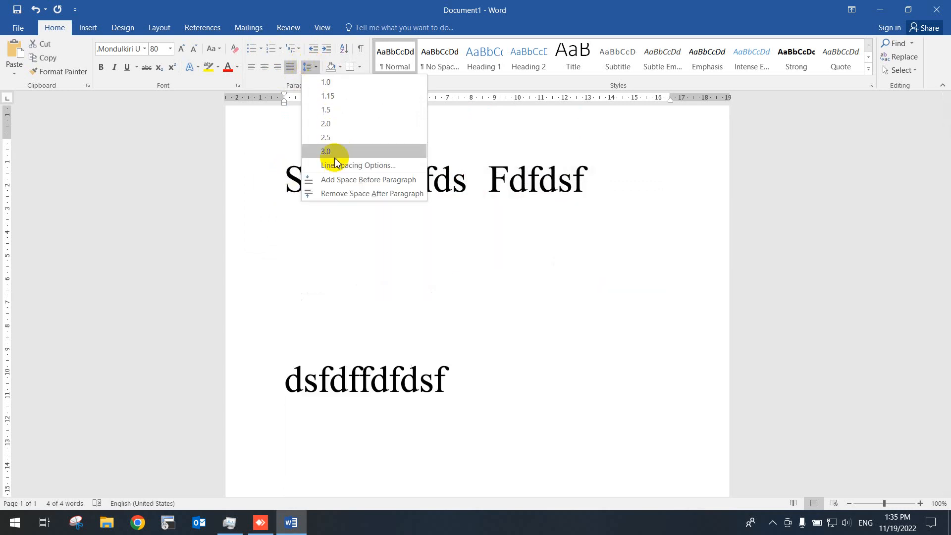
{"action": "left_click", "coordinate": [343, 195]}
{"action": "left_click", "coordinate": [308, 66]}
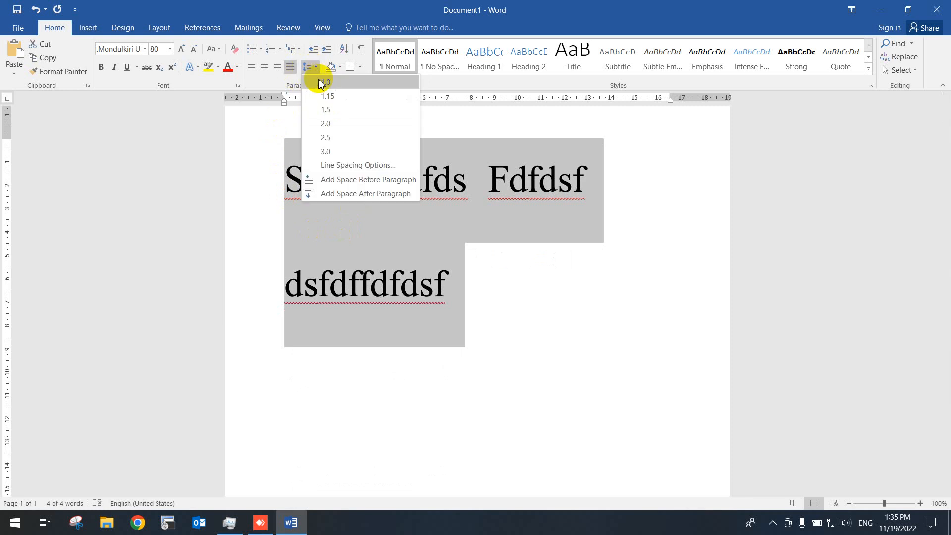
{"action": "left_click", "coordinate": [322, 81]}
{"action": "left_click", "coordinate": [362, 163]}
- Shrink the font of both lines step by step to size 28
{"action": "left_click_drag", "start_coordinate": [288, 215], "coordinate": [388, 251]}
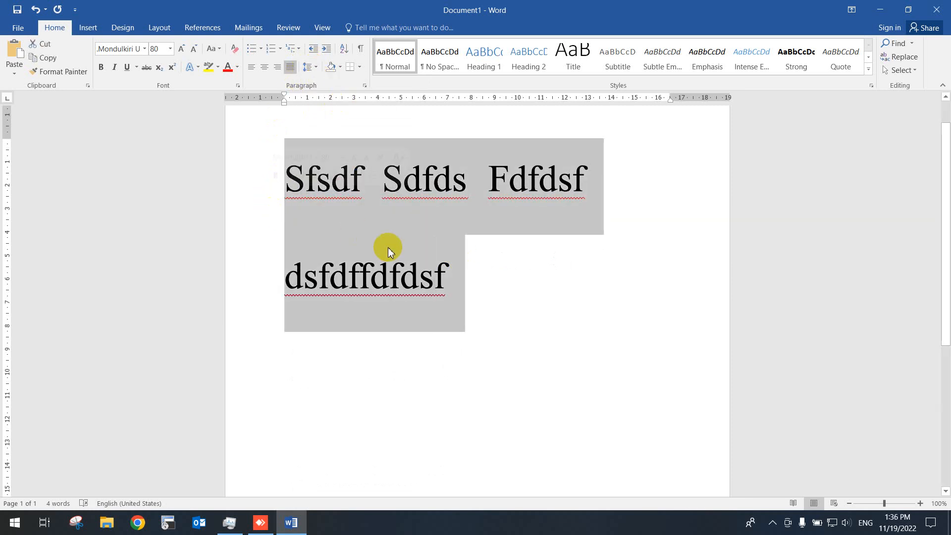
{"action": "left_click", "coordinate": [194, 49]}
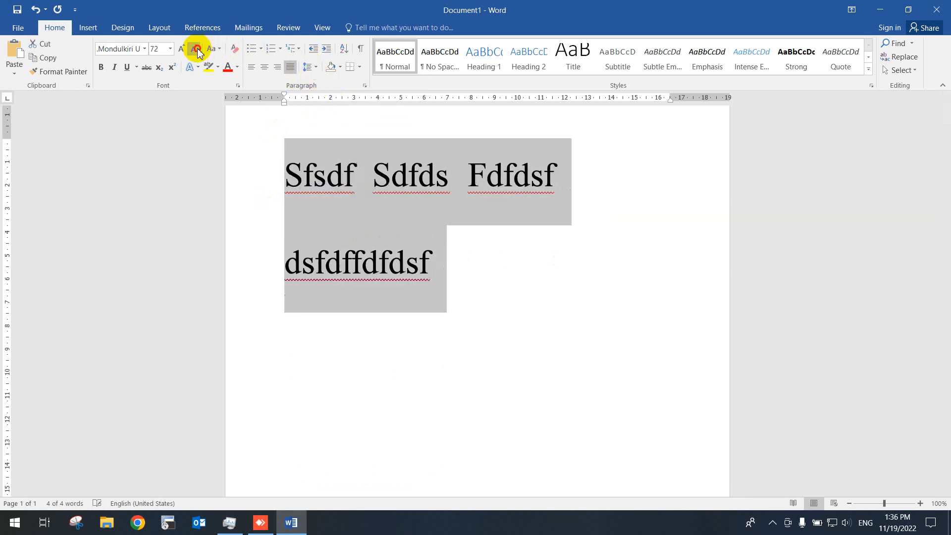
{"action": "left_click", "coordinate": [194, 48]}
{"action": "left_click", "coordinate": [194, 49]}
{"action": "left_click", "coordinate": [194, 49]}
{"action": "left_click", "coordinate": [340, 173]}
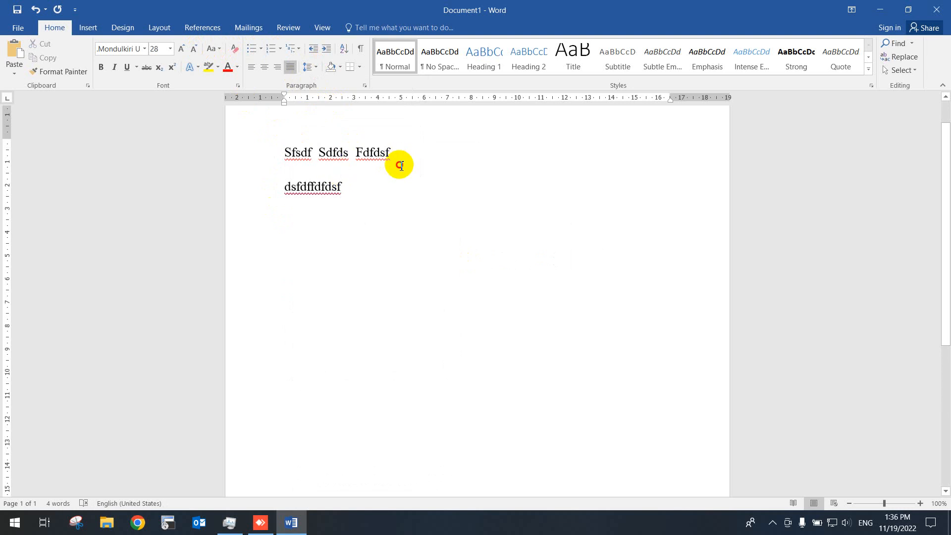
- Change the font of both lines to Times New Roman
{"action": "left_click_drag", "start_coordinate": [399, 164], "coordinate": [400, 187]}
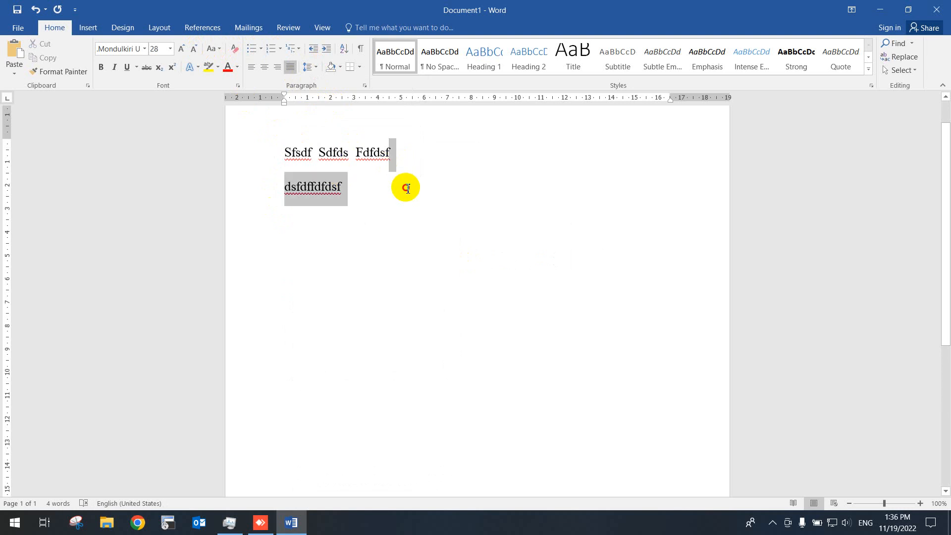
{"action": "left_click", "coordinate": [308, 66]}
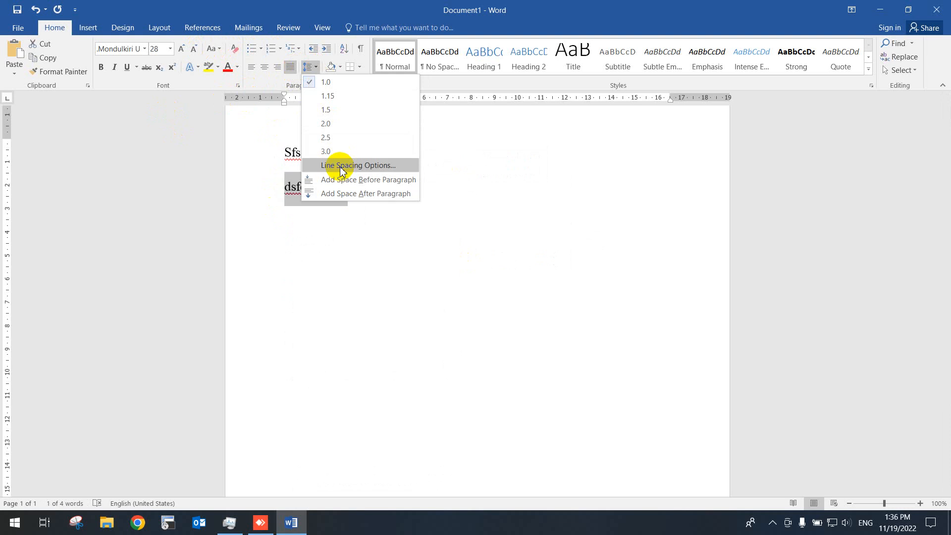
{"action": "left_click", "coordinate": [301, 161]}
{"action": "left_click_drag", "start_coordinate": [286, 153], "coordinate": [390, 205]}
{"action": "left_click", "coordinate": [126, 51]}
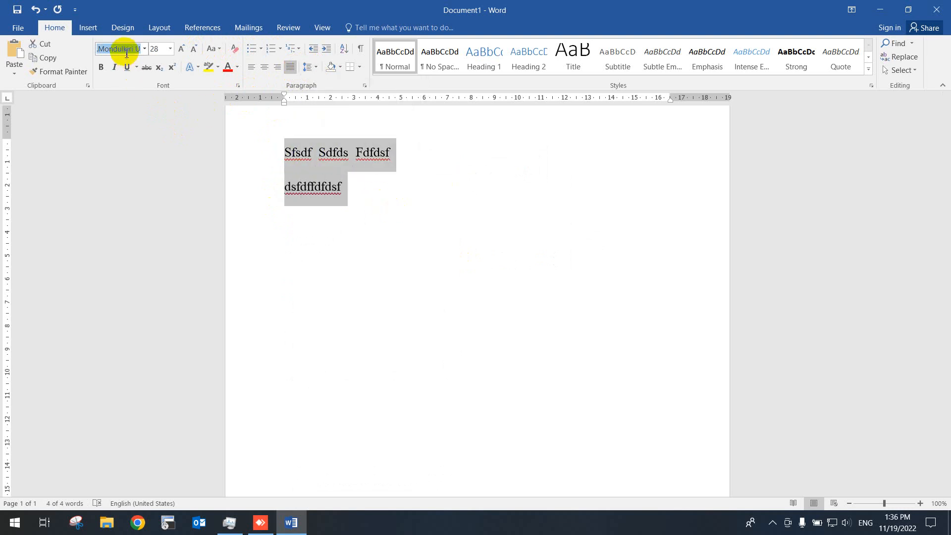
{"action": "key", "text": "Return"}
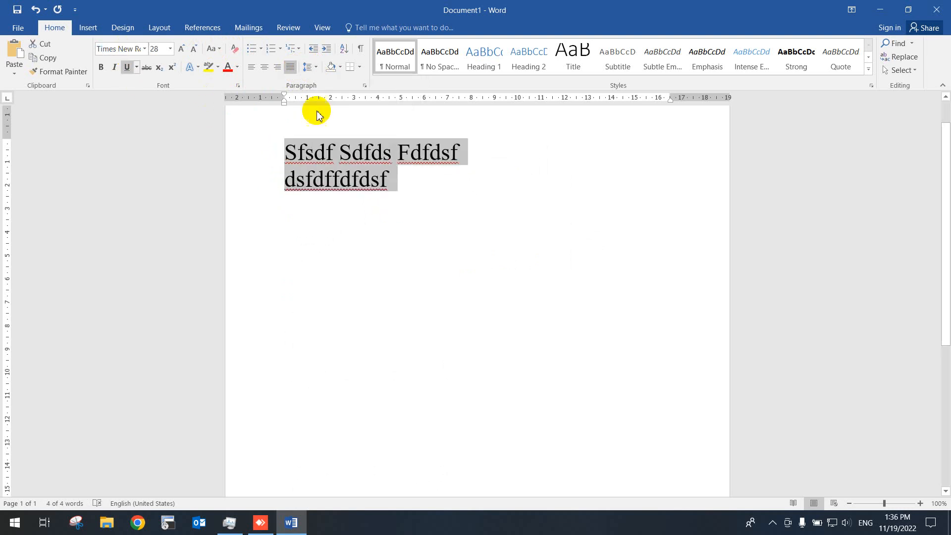
- Set the line spacing of both lines to 2.5 and add a third line reading "dsfdsfsfdsf" below them
{"action": "left_click_drag", "start_coordinate": [428, 182], "coordinate": [275, 153]}
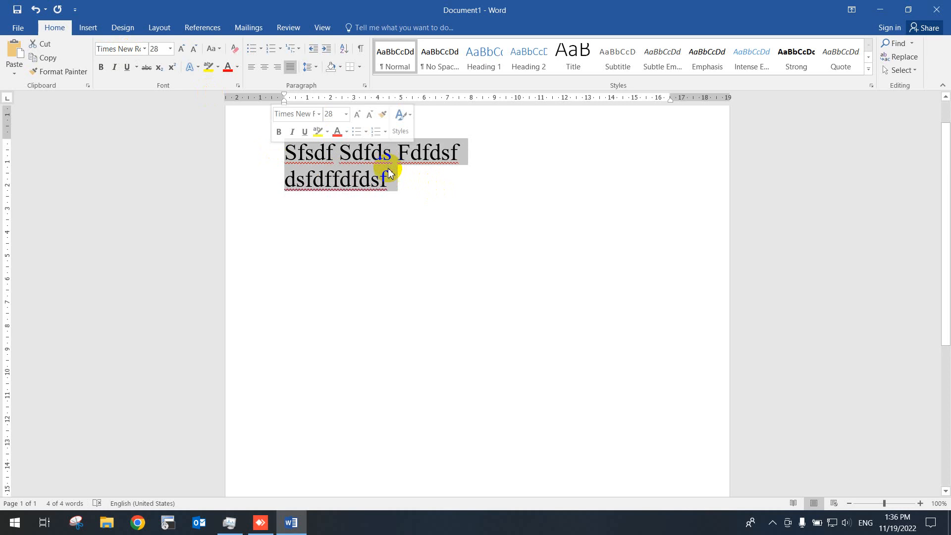
{"action": "left_click", "coordinate": [308, 66]}
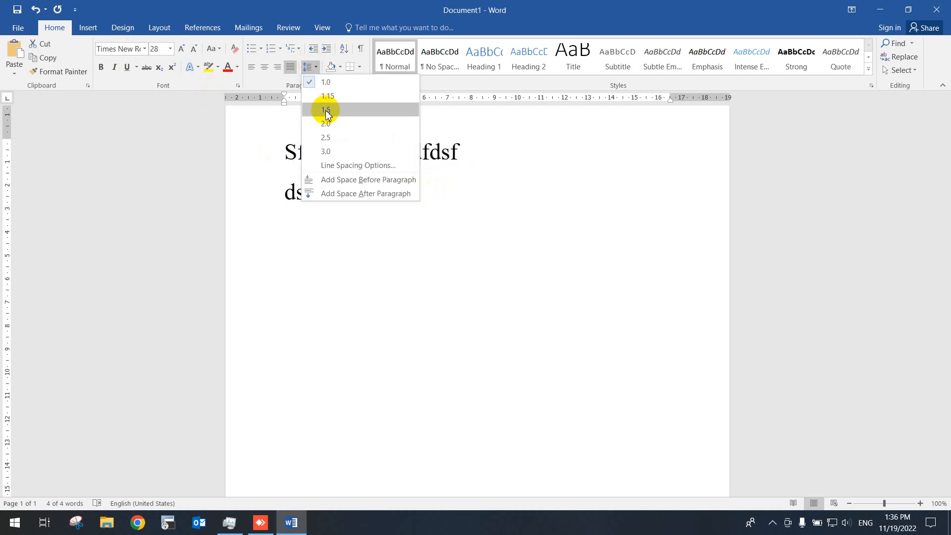
{"action": "left_click", "coordinate": [331, 138]}
{"action": "left_click", "coordinate": [312, 190]}
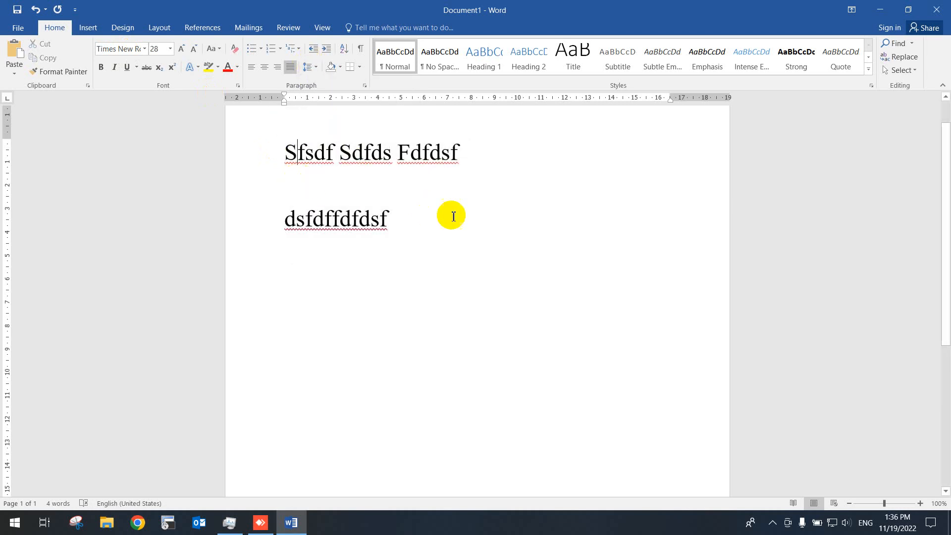
{"action": "left_click", "coordinate": [442, 222]}
{"action": "type", "text": "dsfdsfsfdsf"}
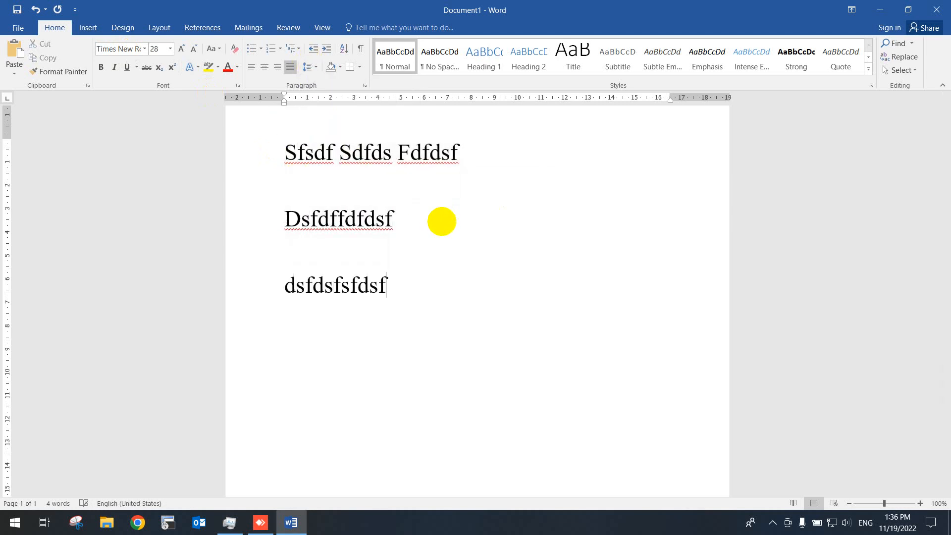
- Set the line spacing of all three text lines to 1.0
{"action": "left_click_drag", "start_coordinate": [409, 284], "coordinate": [276, 145]}
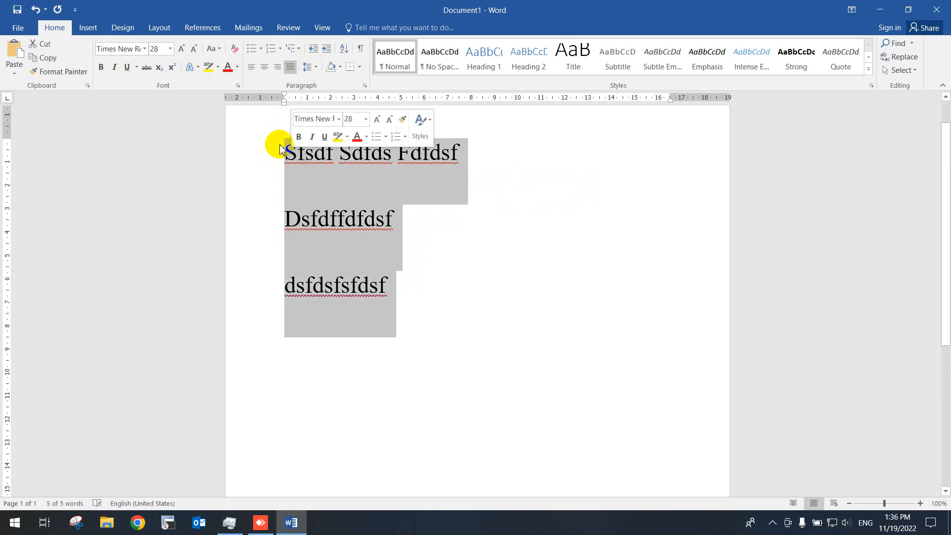
{"action": "left_click", "coordinate": [308, 66]}
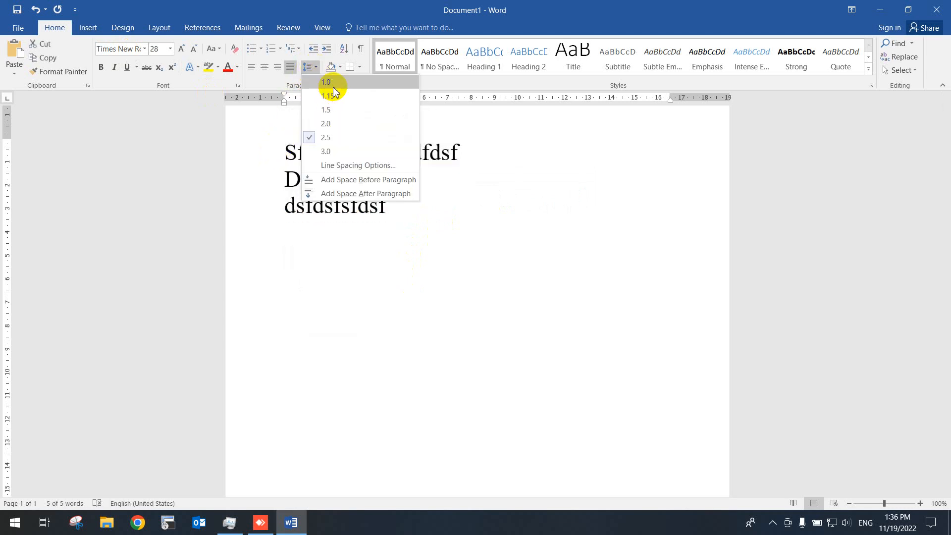
{"action": "left_click", "coordinate": [332, 85]}
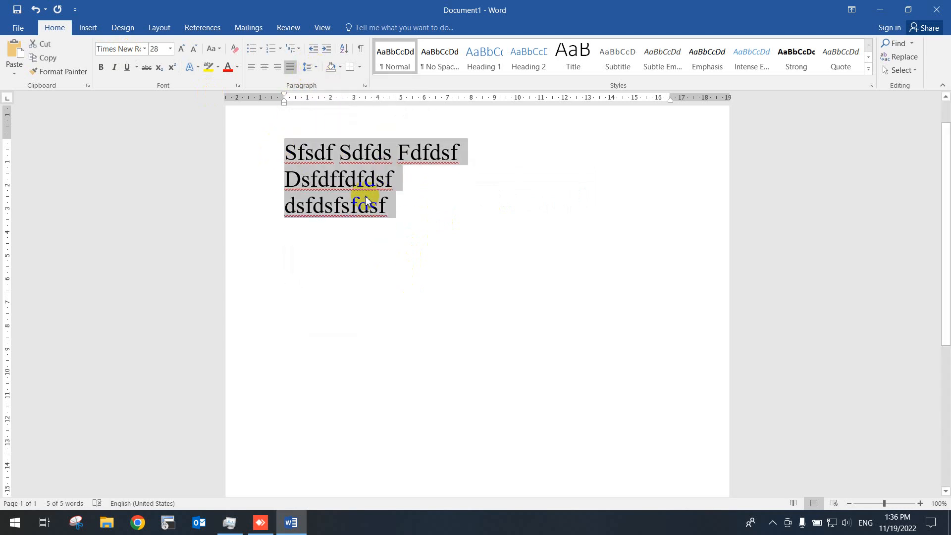
{"action": "left_click", "coordinate": [340, 67]}
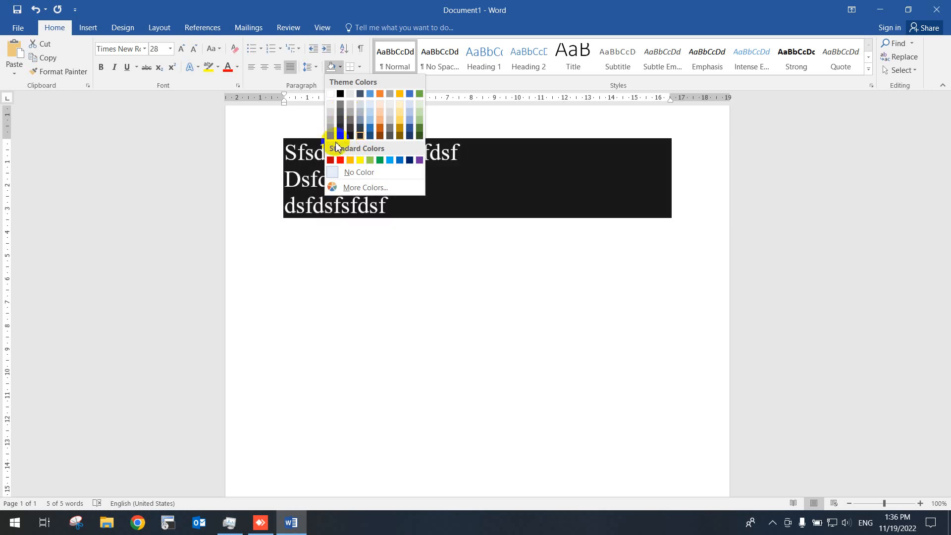
{"action": "left_click", "coordinate": [485, 176]}
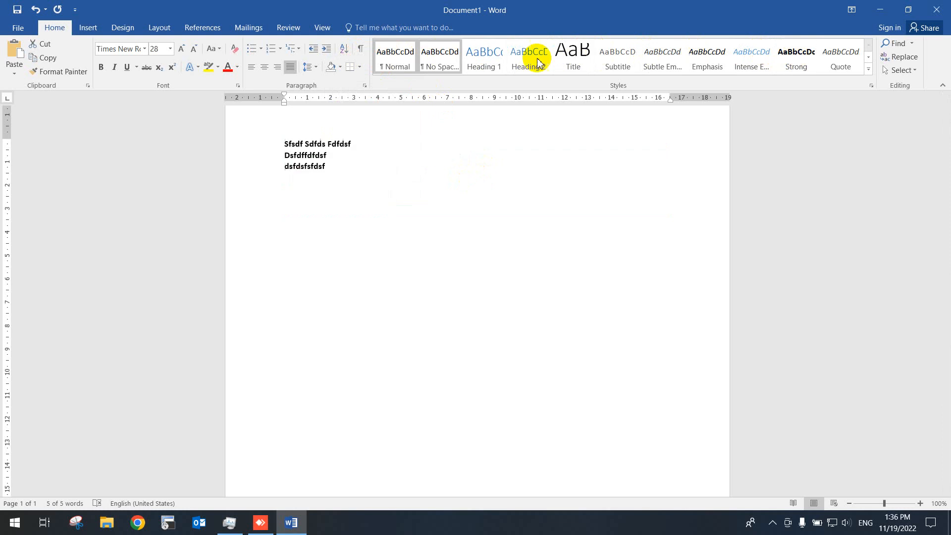
{"action": "left_click", "coordinate": [88, 28]}
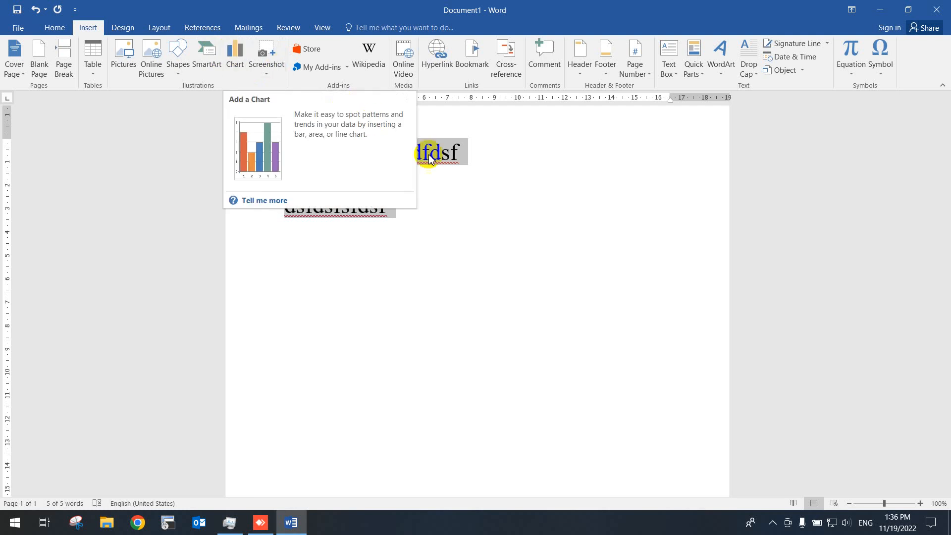
{"action": "left_click", "coordinate": [490, 204]}
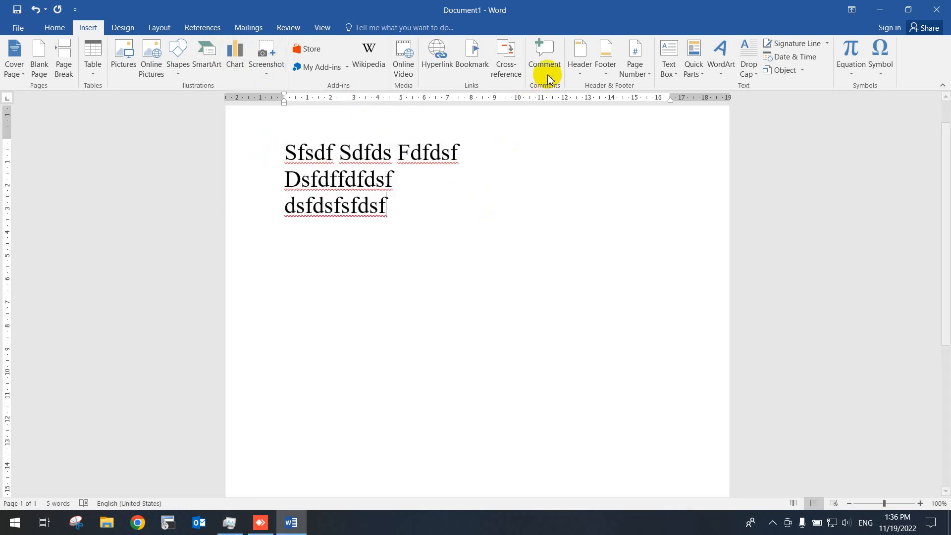
{"action": "left_click", "coordinate": [634, 74]}
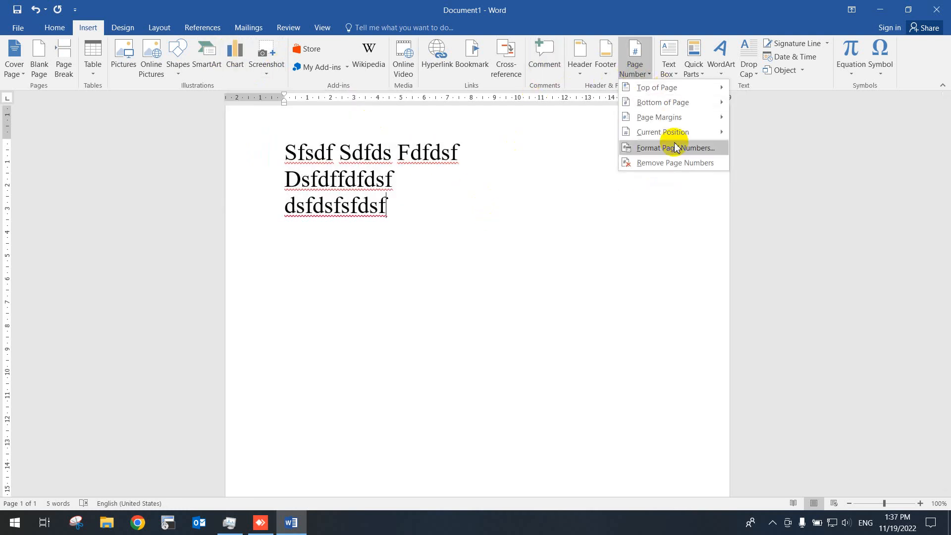
{"action": "left_click", "coordinate": [614, 211]}
{"action": "scroll", "coordinate": [709, 426], "scroll_direction": "down", "scroll_amount": 5}
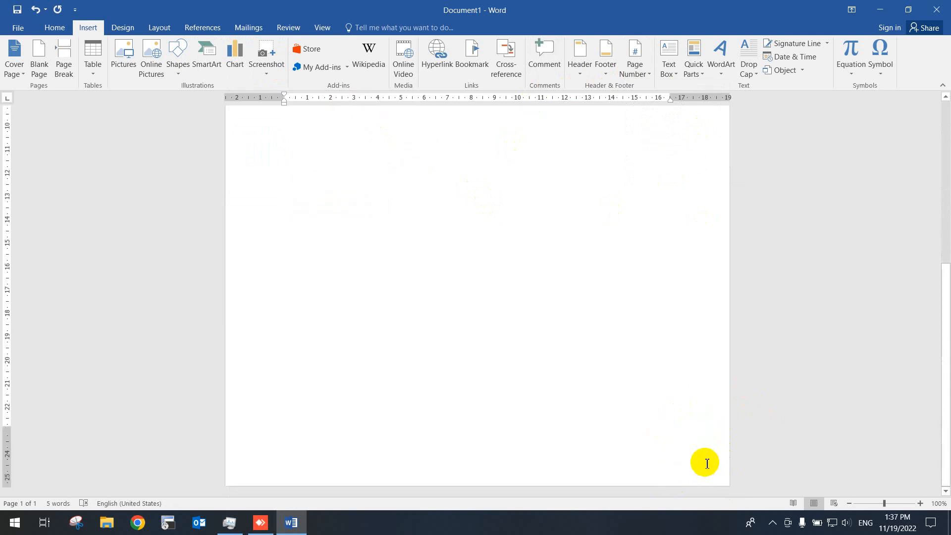
{"action": "scroll", "coordinate": [690, 384], "scroll_direction": "up", "scroll_amount": 5}
- Insert WordArt in the second style of the gallery's third row, reading "sdfdsfsdfdsfdsfdsf", and place it below the three lines
{"action": "left_click", "coordinate": [726, 76]}
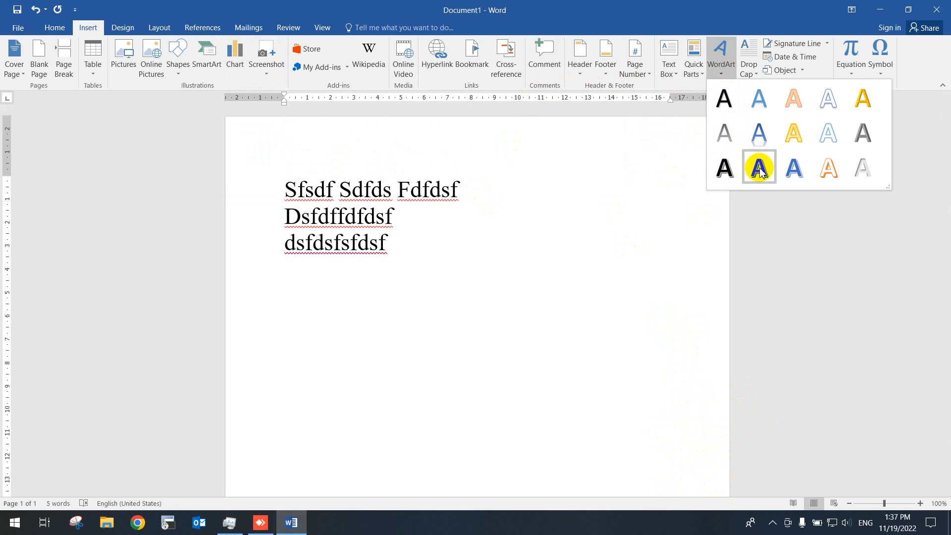
{"action": "left_click", "coordinate": [760, 171]}
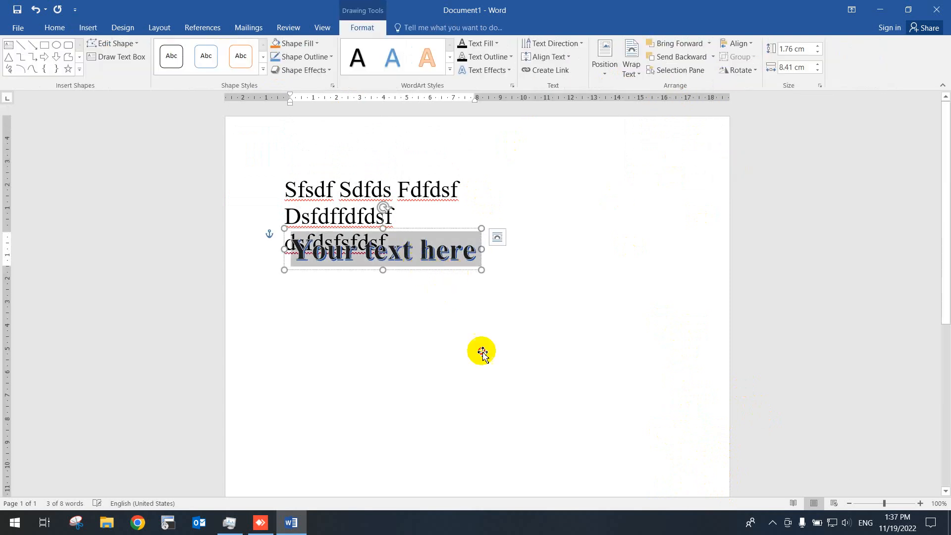
{"action": "type", "text": "sdfds"}
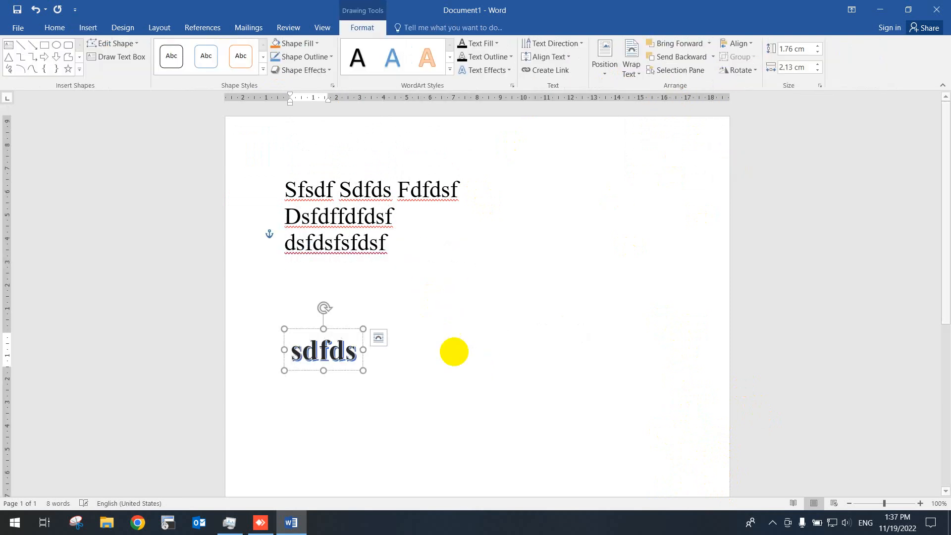
{"action": "type", "text": "fsdfdsfdsfdsf"}
{"action": "left_click", "coordinate": [553, 366]}
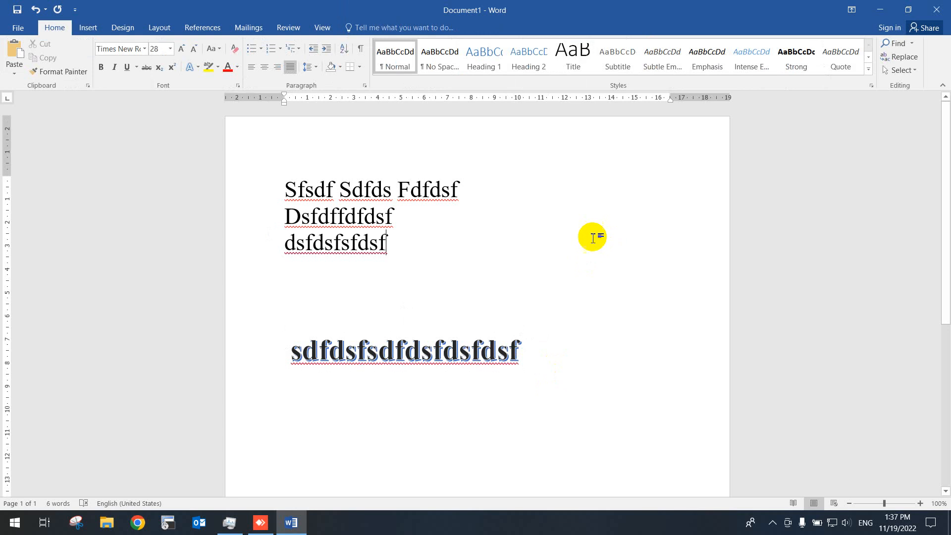
- Apply the document style set whose preview has an all-caps title and a blue-banded heading
{"action": "left_click", "coordinate": [119, 28]}
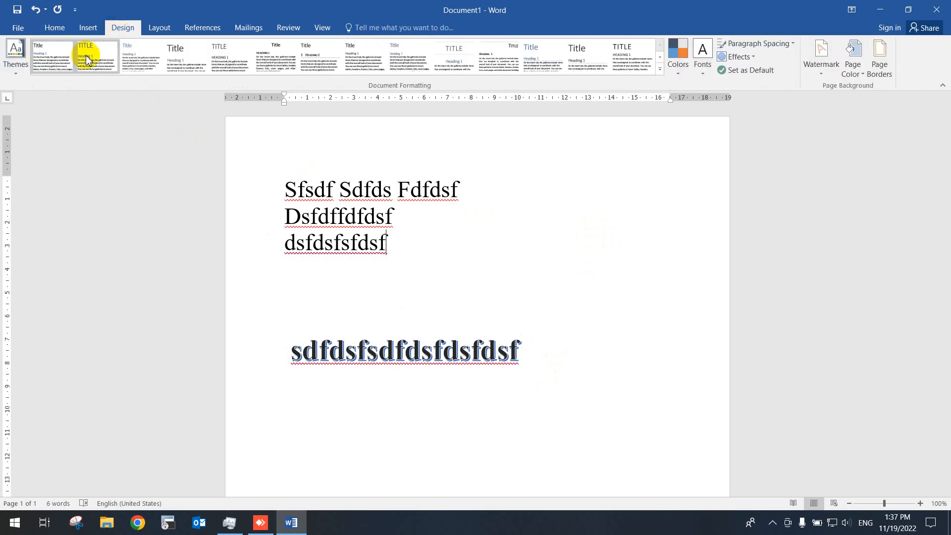
{"action": "left_click", "coordinate": [661, 72]}
{"action": "left_click", "coordinate": [150, 157]}
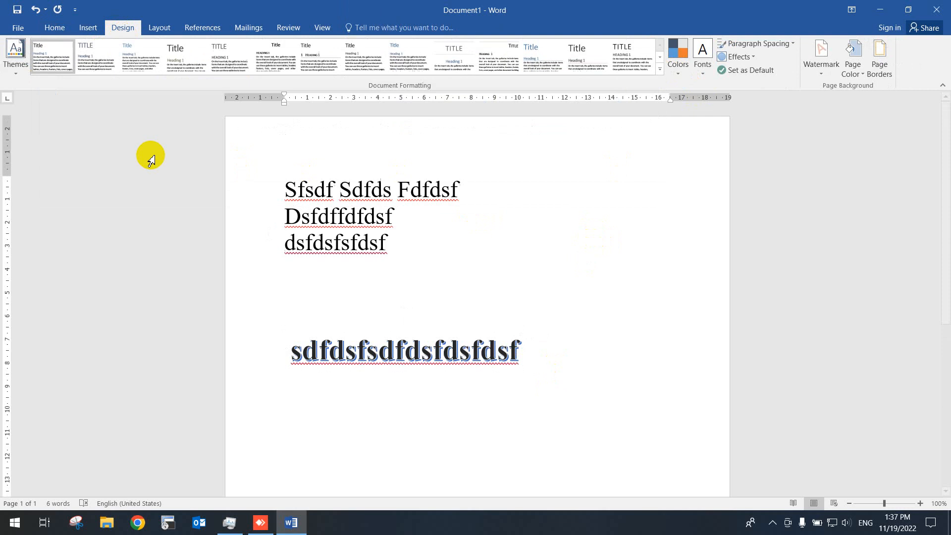
{"action": "left_click", "coordinate": [43, 58]}
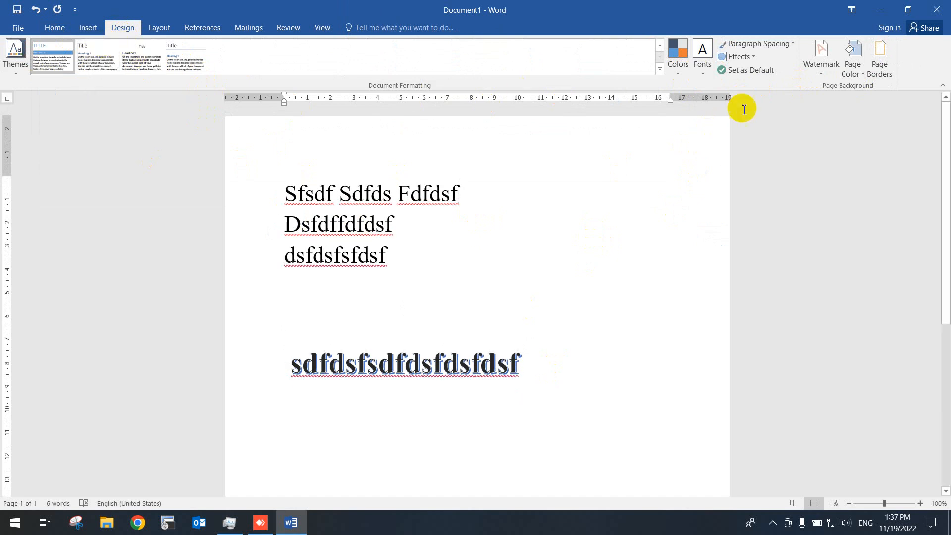
- Add the diagonal DO NOT COPY 1 watermark to the page
{"action": "left_click", "coordinate": [823, 76]}
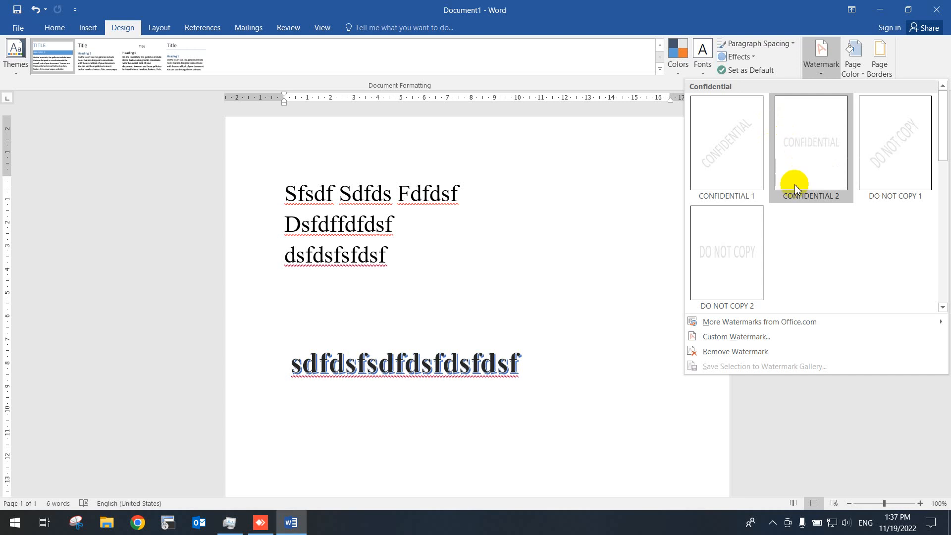
{"action": "left_click", "coordinate": [917, 158]}
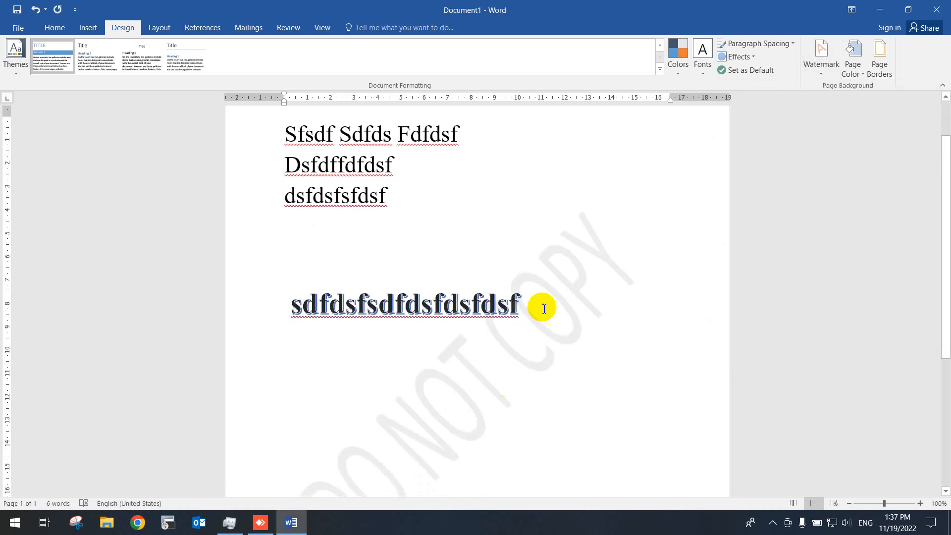
{"action": "scroll", "coordinate": [456, 339], "scroll_direction": "down", "scroll_amount": 3}
{"action": "left_click", "coordinate": [407, 352]}
{"action": "left_click_drag", "start_coordinate": [407, 352], "coordinate": [285, 110]}
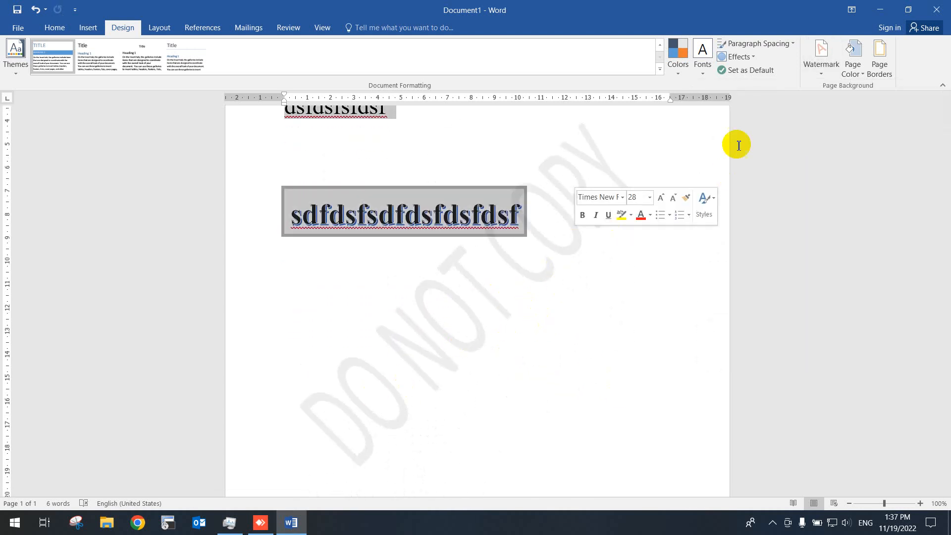
- Customize the watermark text to "Fahan Tech", keeping the diagonal, semitransparent Calibri settings, and apply it to the page
{"action": "left_click", "coordinate": [821, 74]}
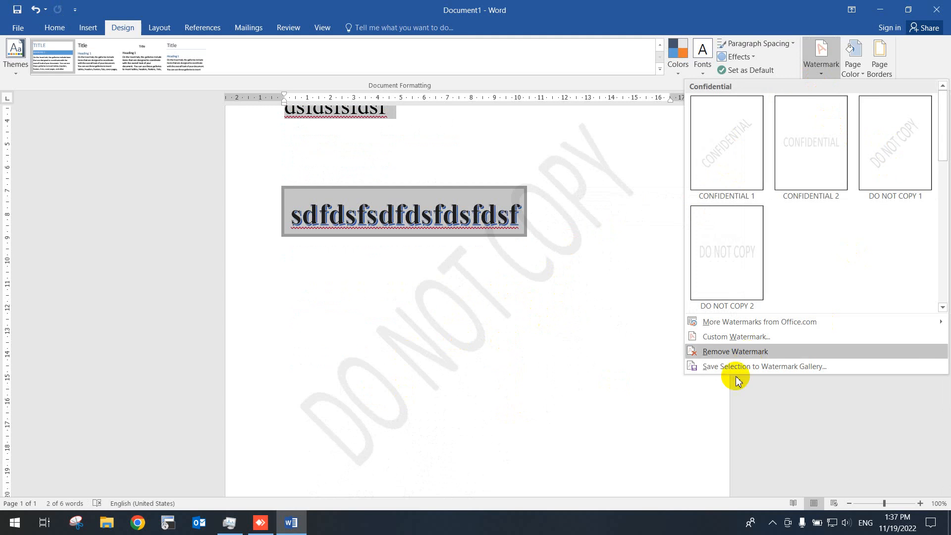
{"action": "left_click", "coordinate": [735, 336]}
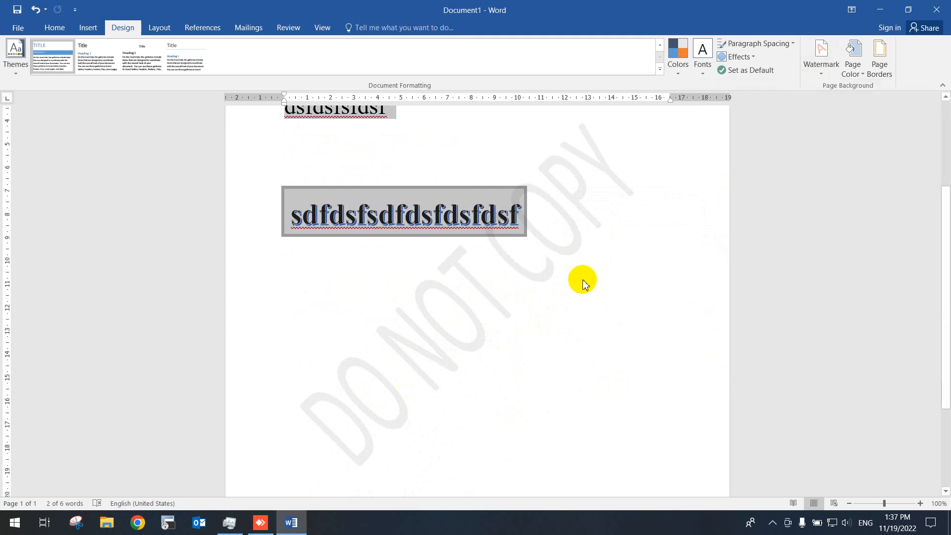
{"action": "left_click", "coordinate": [362, 256]}
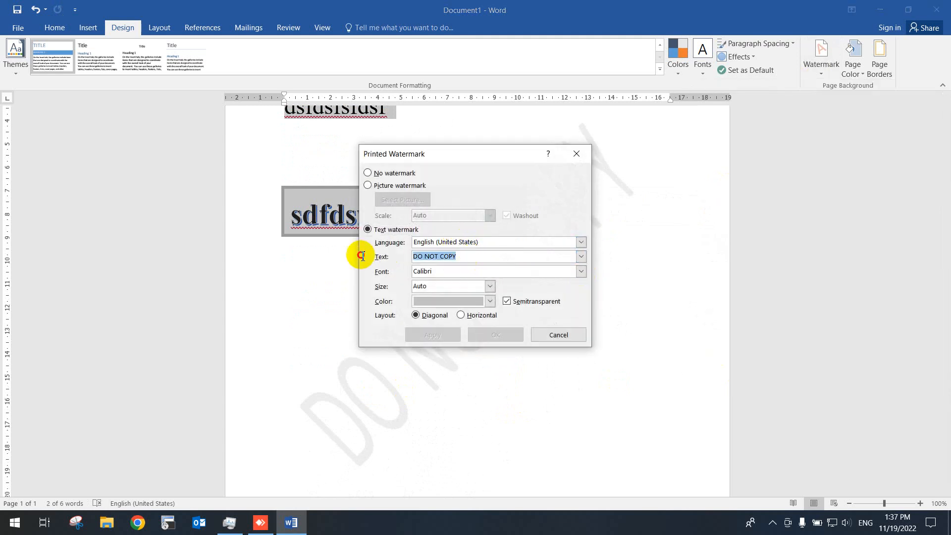
{"action": "type", "text": "Al"}
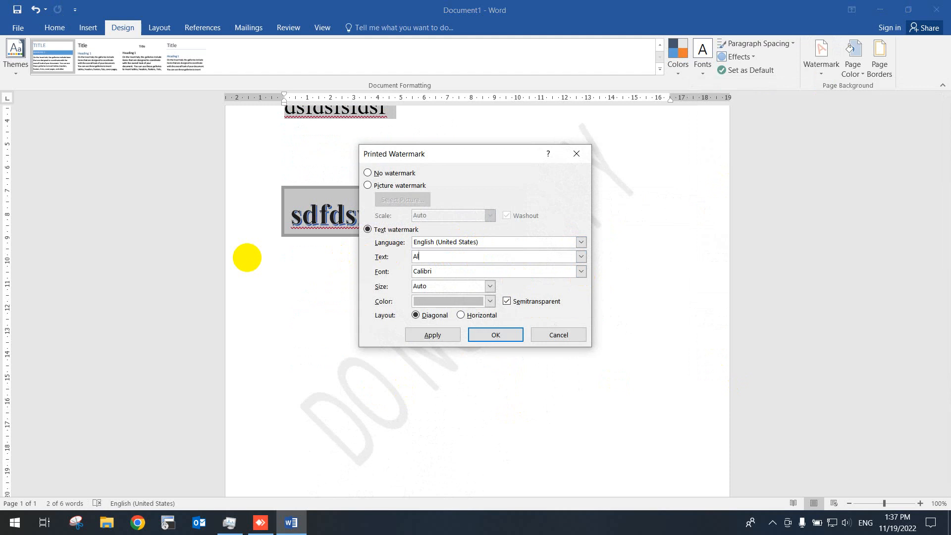
{"action": "key", "text": "BackSpace"}
{"action": "type", "text": "Fahan Tech"}
{"action": "left_click", "coordinate": [433, 333]}
{"action": "left_click", "coordinate": [549, 335]}
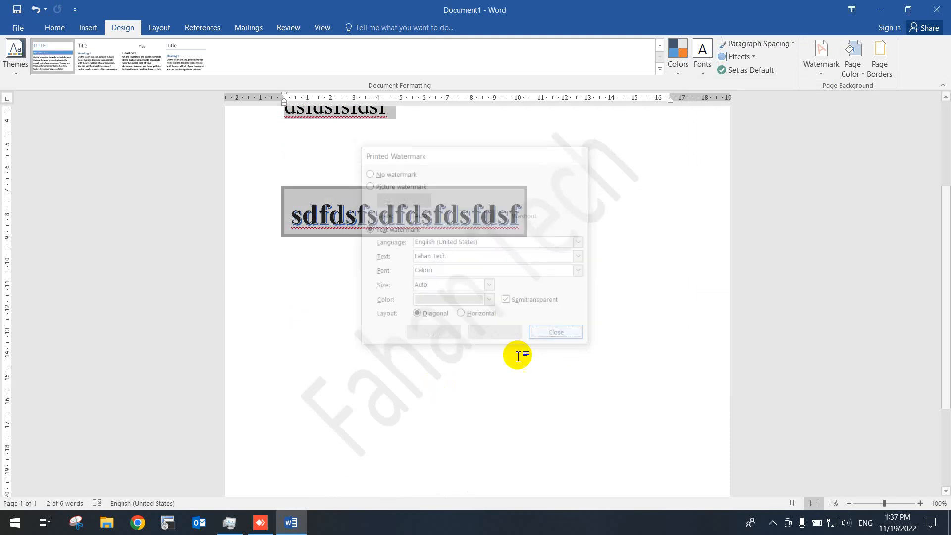
{"action": "scroll", "coordinate": [559, 292], "scroll_direction": "up", "scroll_amount": 4}
{"action": "scroll", "coordinate": [559, 253], "scroll_direction": "down", "scroll_amount": 4}
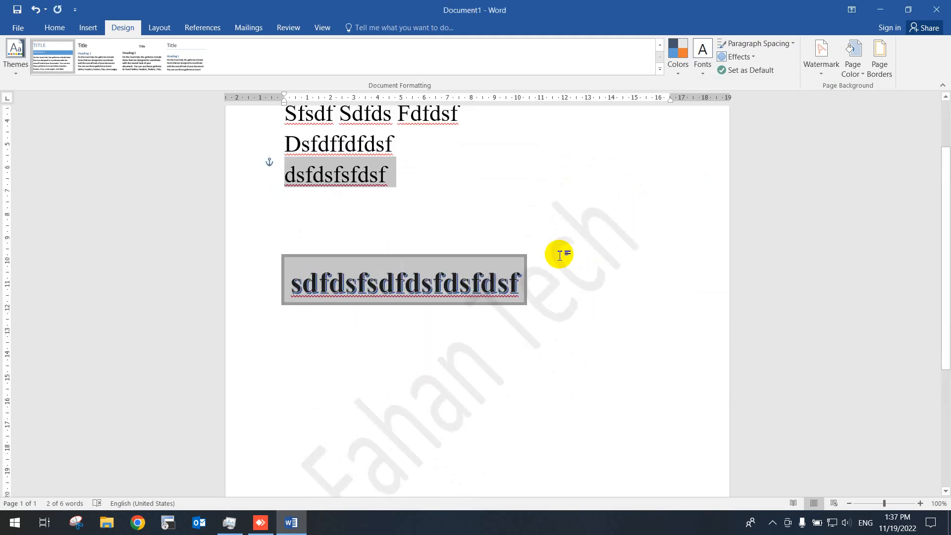
{"action": "left_click", "coordinate": [499, 139]}
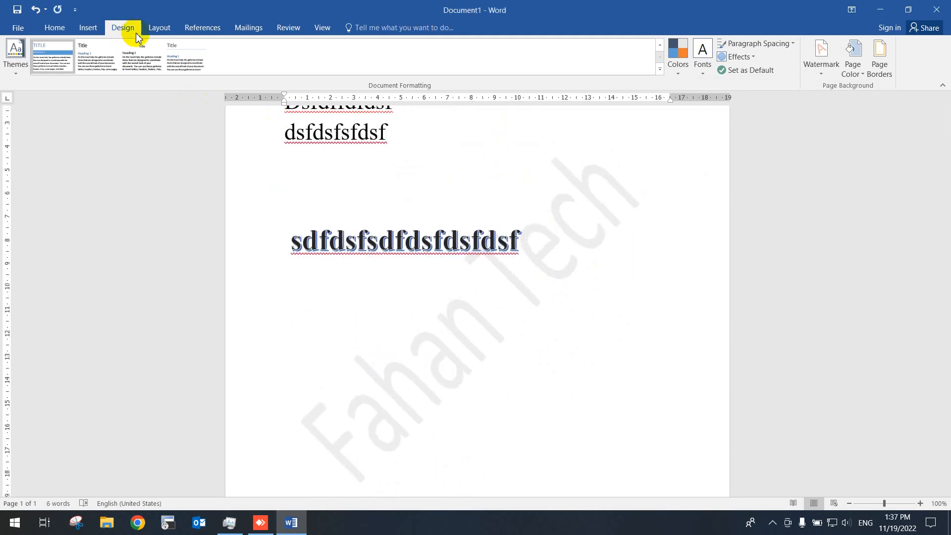
{"action": "left_click", "coordinate": [159, 29]}
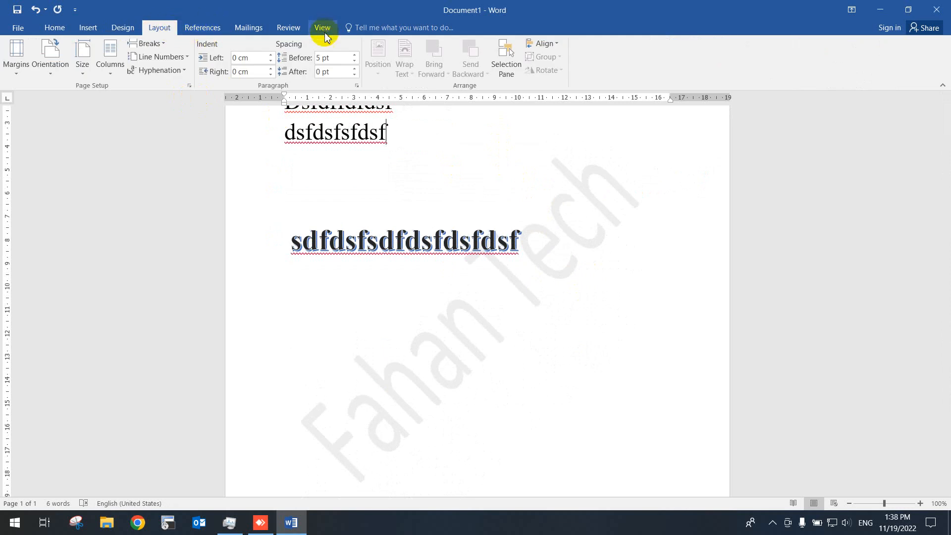
{"action": "scroll", "coordinate": [510, 248], "scroll_direction": "up", "scroll_amount": 3}
{"action": "scroll", "coordinate": [520, 252], "scroll_direction": "down", "scroll_amount": 3}
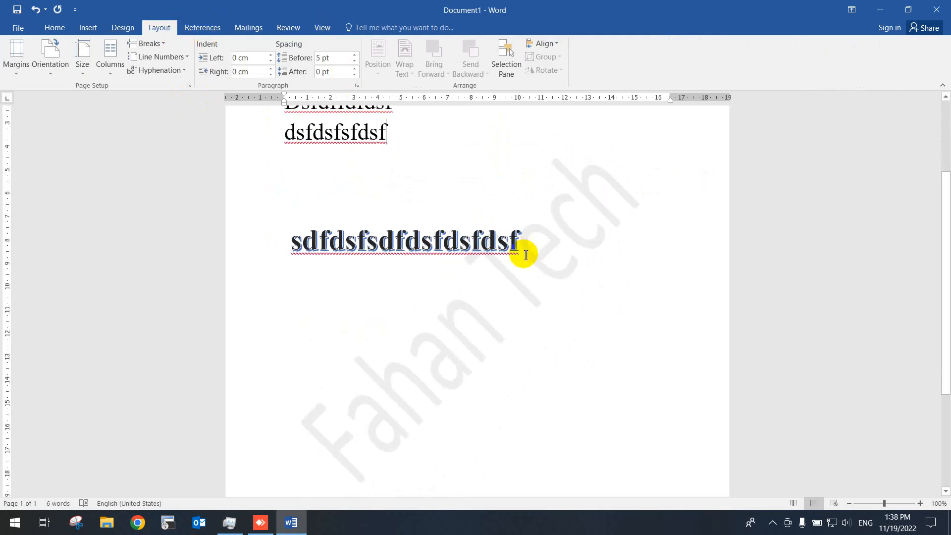
{"action": "scroll", "coordinate": [517, 265], "scroll_direction": "up", "scroll_amount": 3}
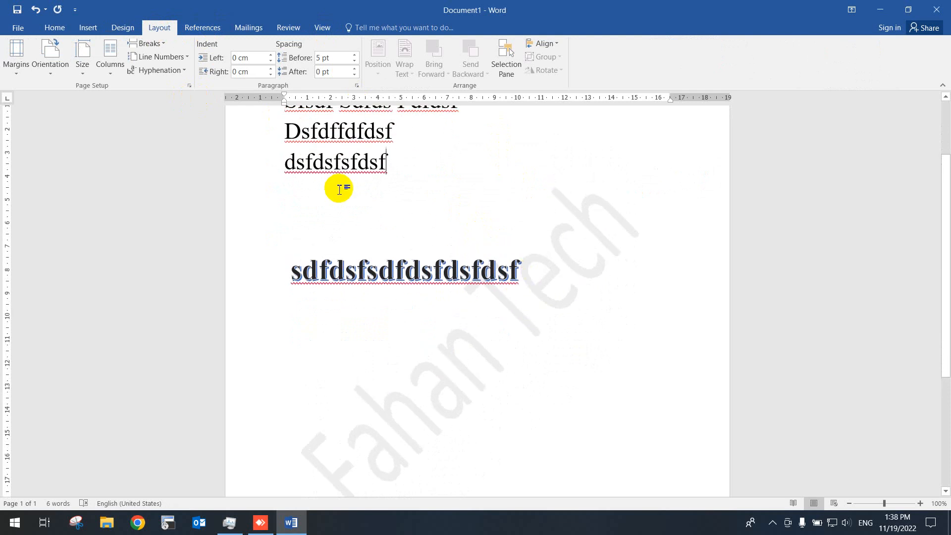
{"action": "scroll", "coordinate": [367, 242], "scroll_direction": "down", "scroll_amount": 2}
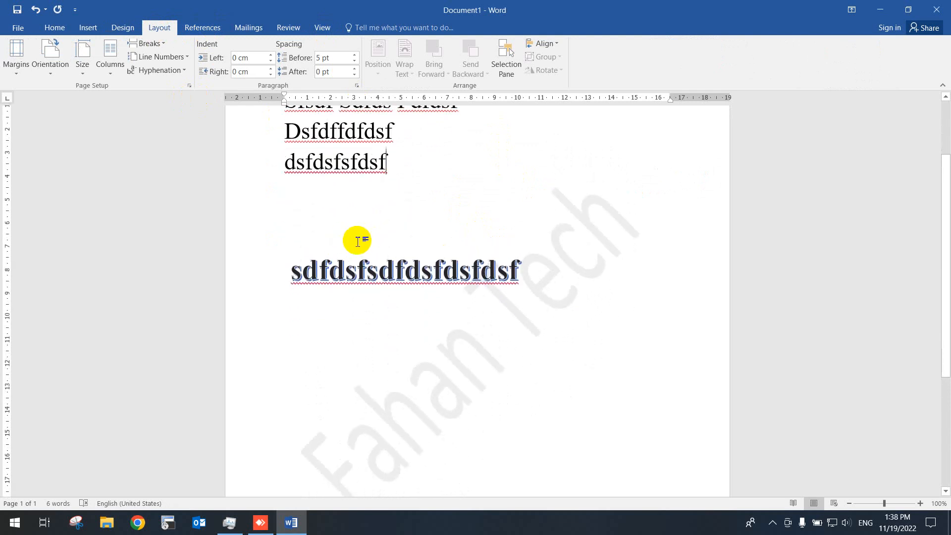
{"action": "scroll", "coordinate": [373, 253], "scroll_direction": "up", "scroll_amount": 4}
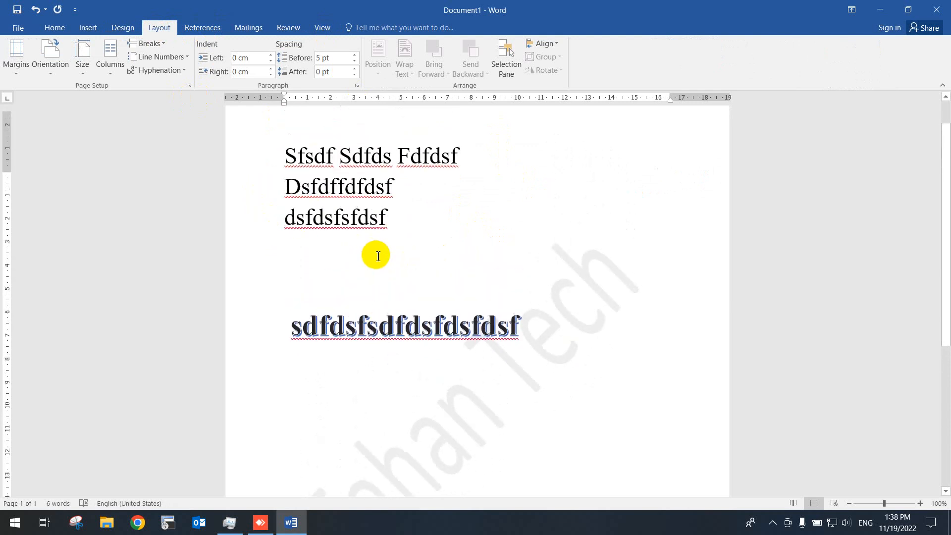
{"action": "left_click_drag", "start_coordinate": [292, 177], "coordinate": [543, 335]}
{"action": "left_click", "coordinate": [577, 268]}
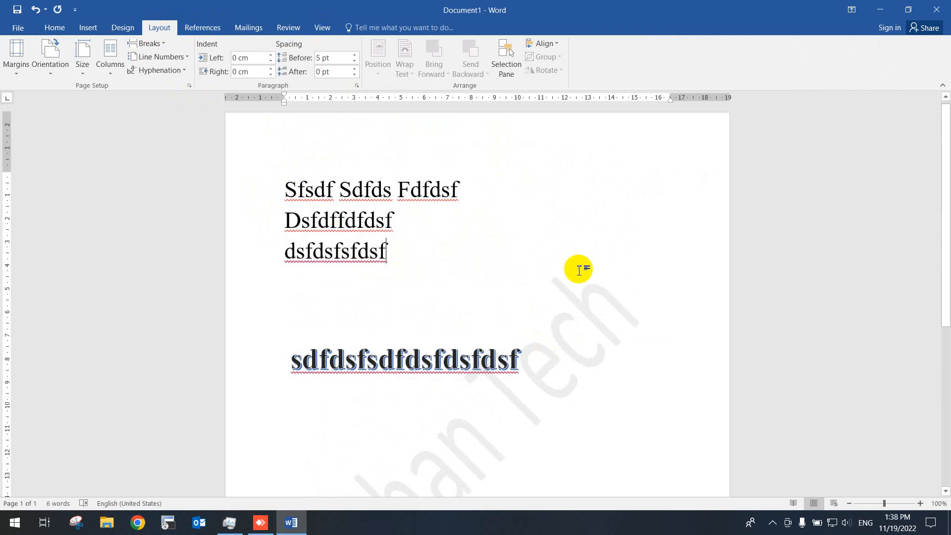
{"action": "scroll", "coordinate": [588, 311], "scroll_direction": "down", "scroll_amount": 2}
{"action": "scroll", "coordinate": [471, 303], "scroll_direction": "down", "scroll_amount": 2}
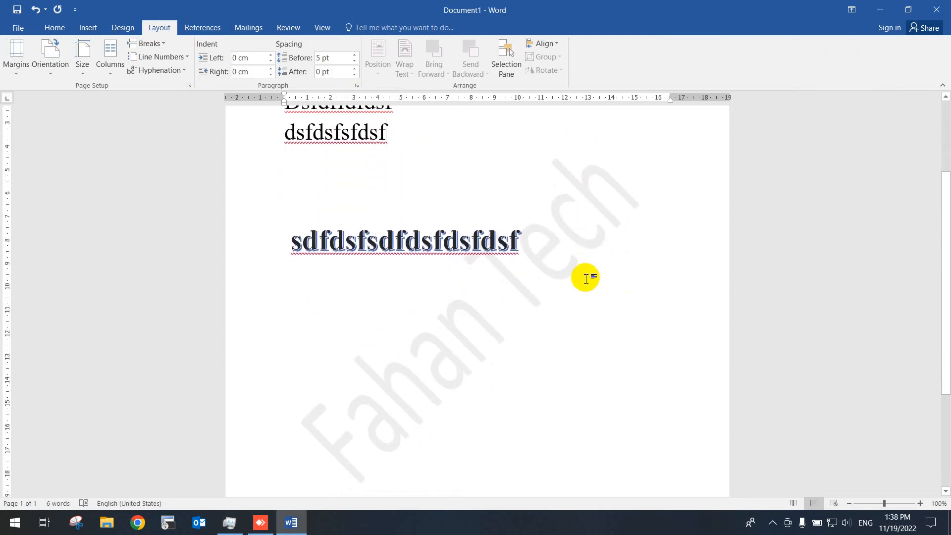
{"action": "scroll", "coordinate": [493, 304], "scroll_direction": "up", "scroll_amount": 5}
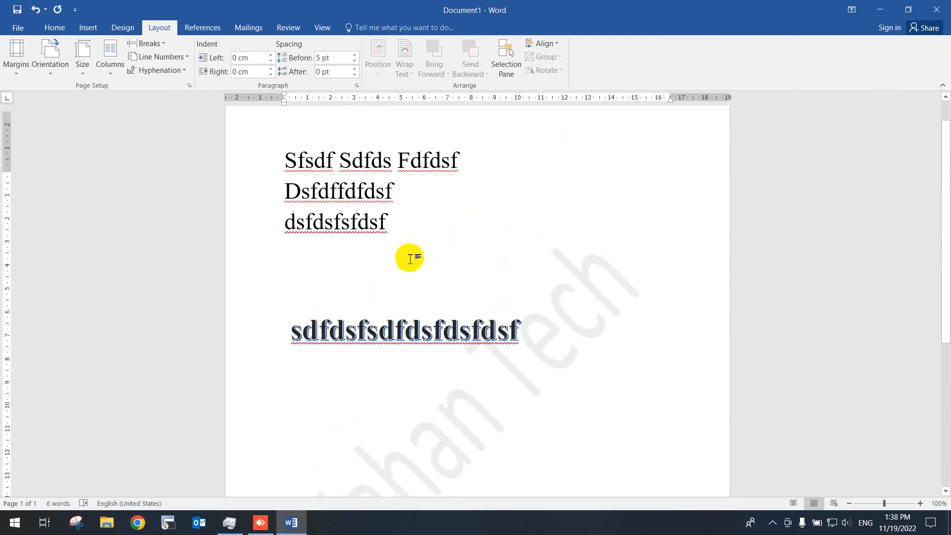
- Save the document to the Desktop as a Word document named "Example"
{"action": "left_click", "coordinate": [19, 28]}
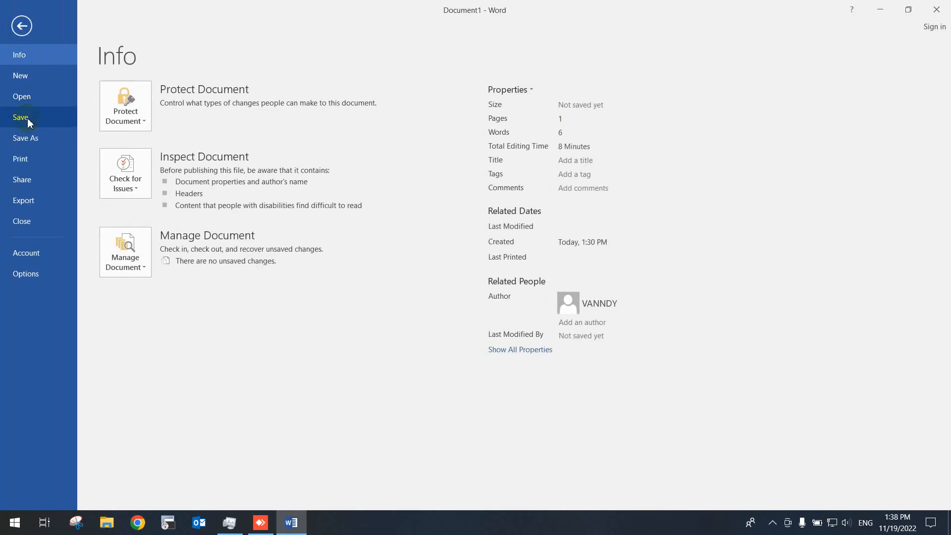
{"action": "left_click", "coordinate": [35, 144]}
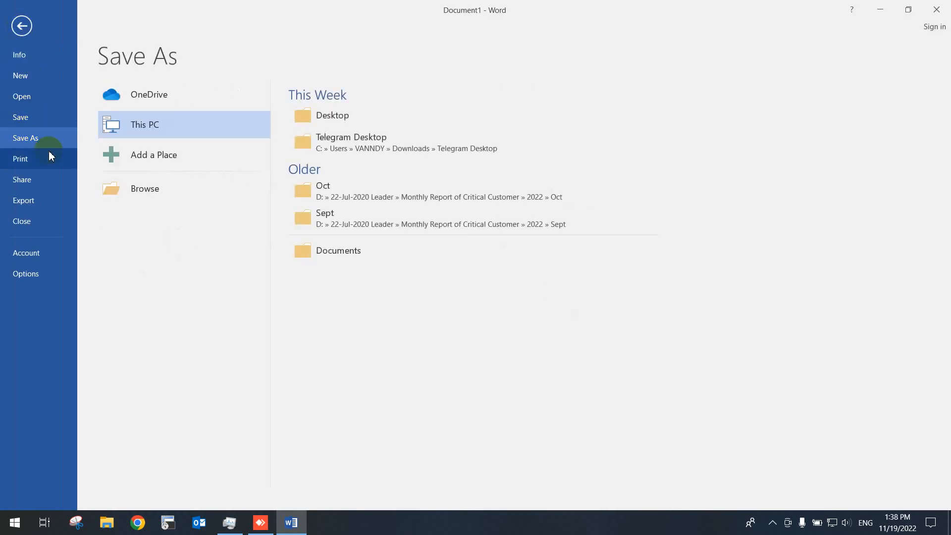
{"action": "left_click", "coordinate": [352, 119]}
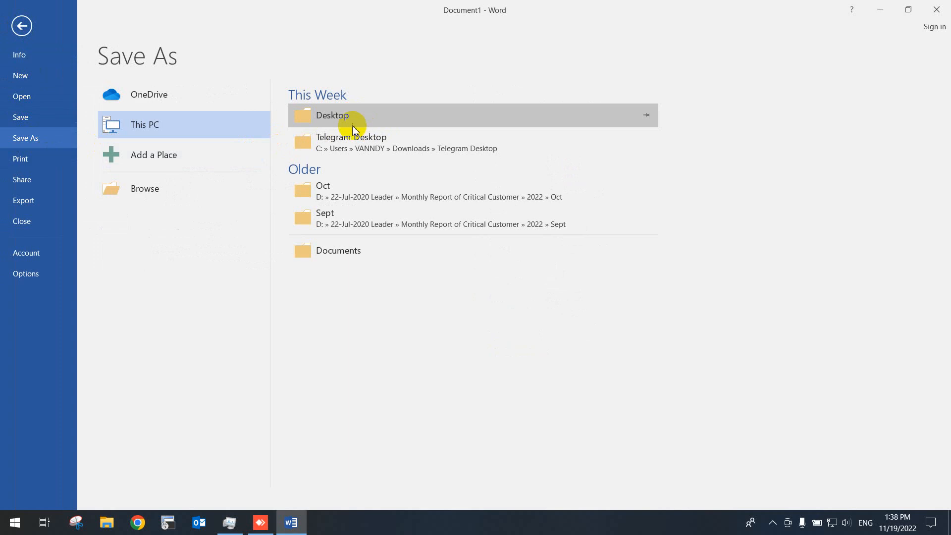
{"action": "left_click", "coordinate": [49, 86]}
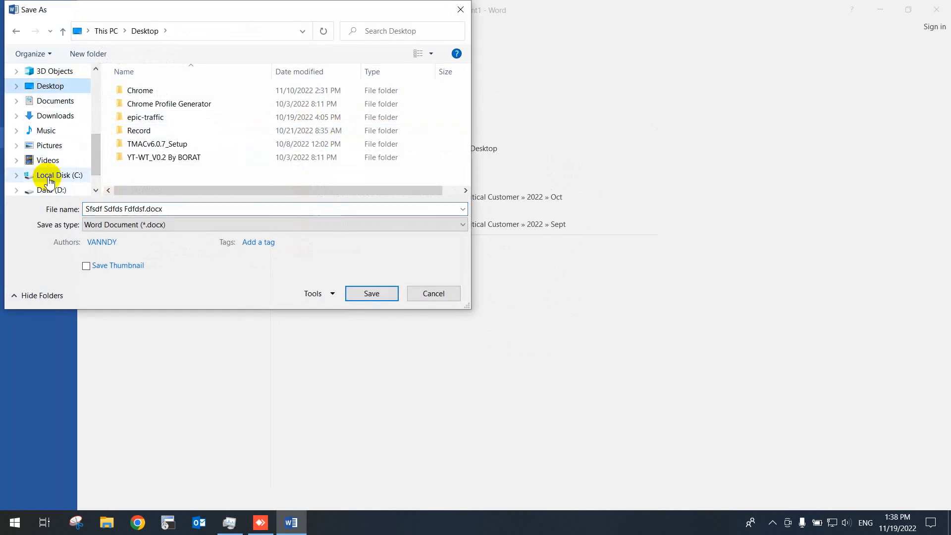
{"action": "left_click", "coordinate": [54, 176]}
{"action": "left_click", "coordinate": [52, 190]}
{"action": "left_click_drag", "start_coordinate": [181, 208], "coordinate": [60, 211]}
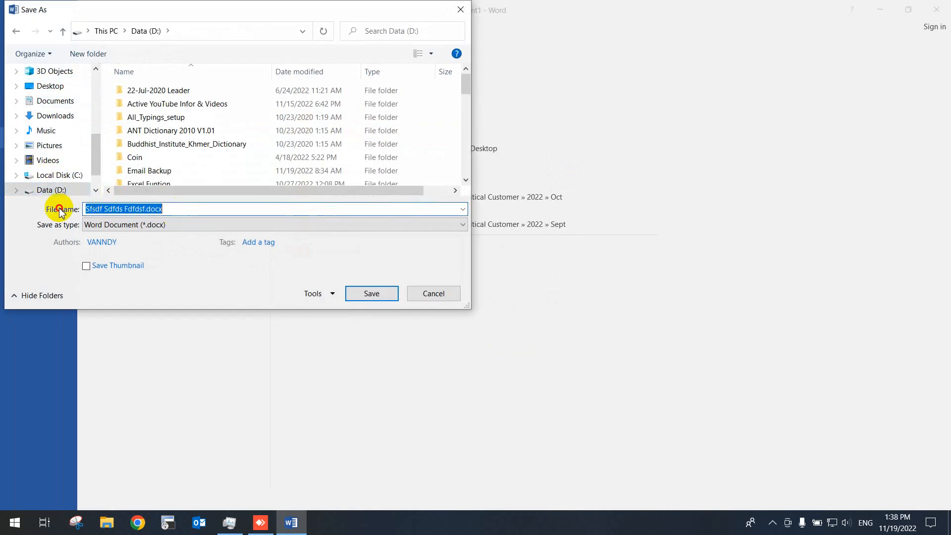
{"action": "type", "text": "Example"}
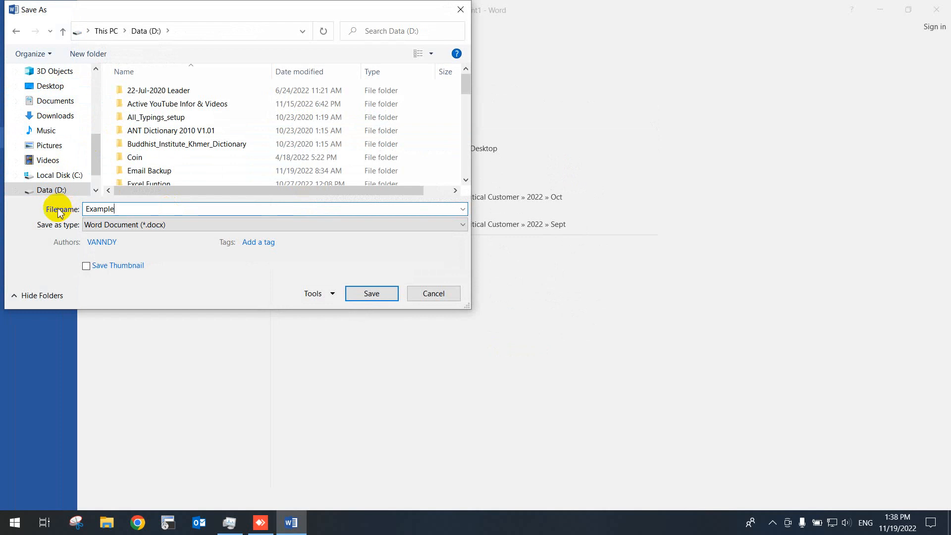
{"action": "left_click", "coordinate": [46, 86]}
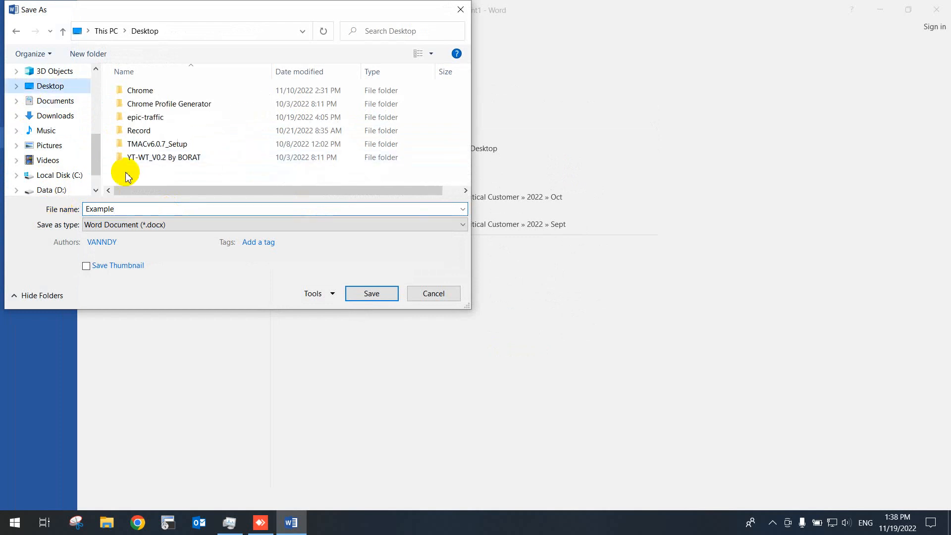
{"action": "left_click", "coordinate": [384, 292]}
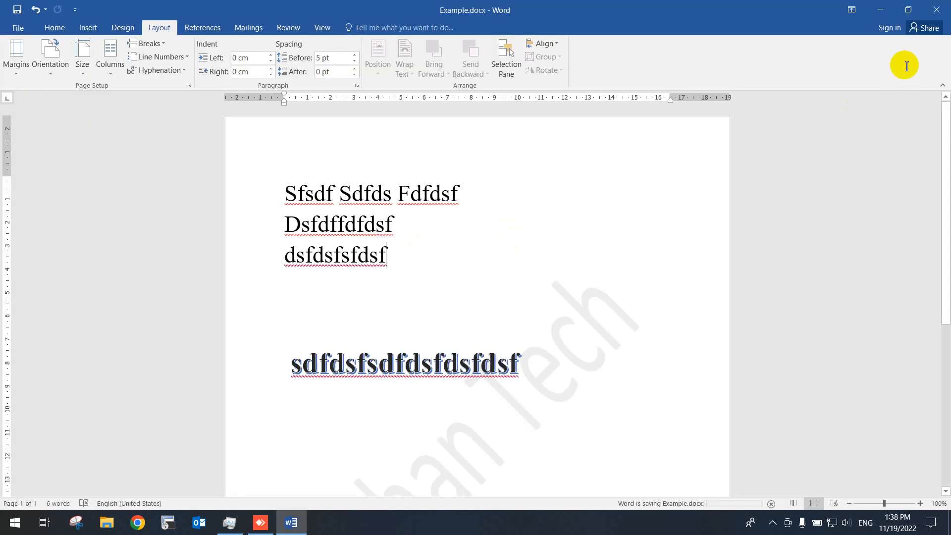
- Close the document and reopen Example.docx from the desktop, moving its icon to the empty middle area
{"action": "left_click", "coordinate": [936, 7]}
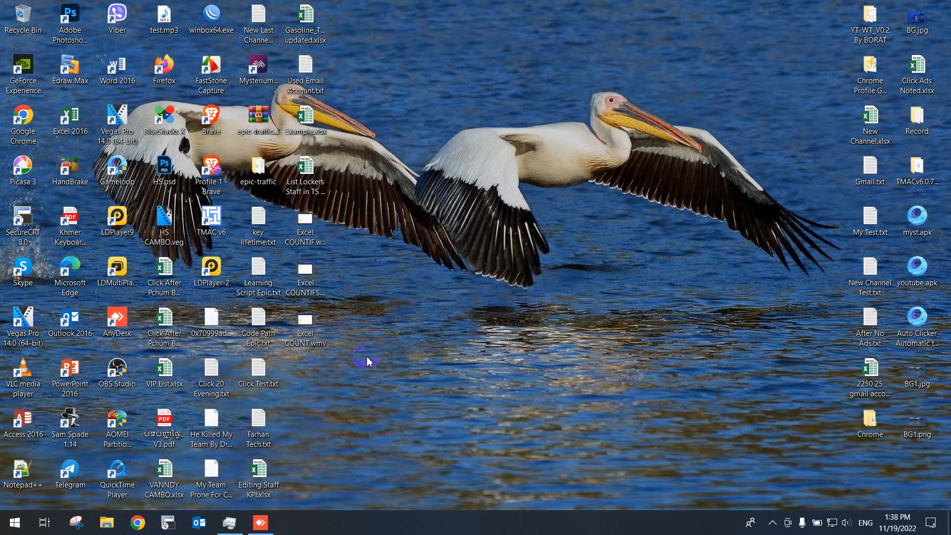
{"action": "right_click", "coordinate": [435, 124]}
{"action": "left_click", "coordinate": [464, 160]}
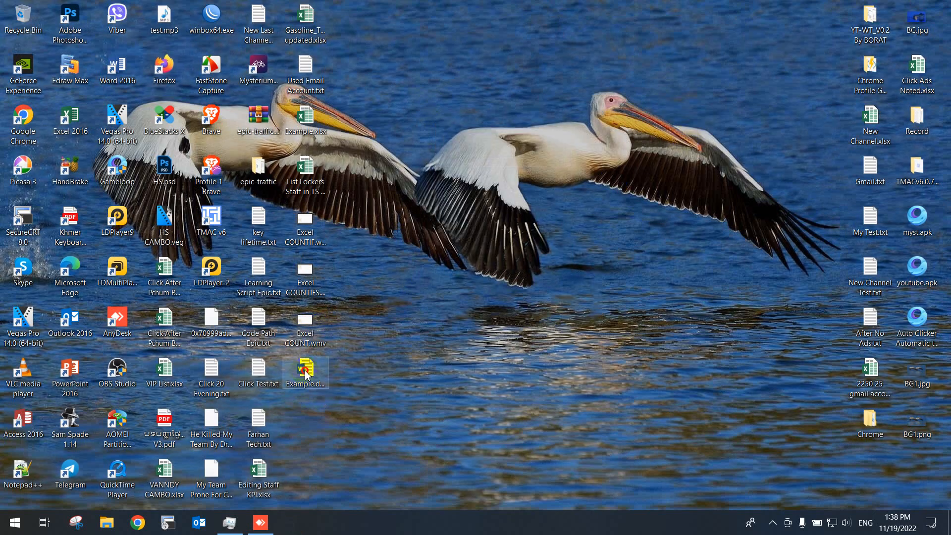
{"action": "left_click_drag", "start_coordinate": [306, 369], "coordinate": [603, 190]}
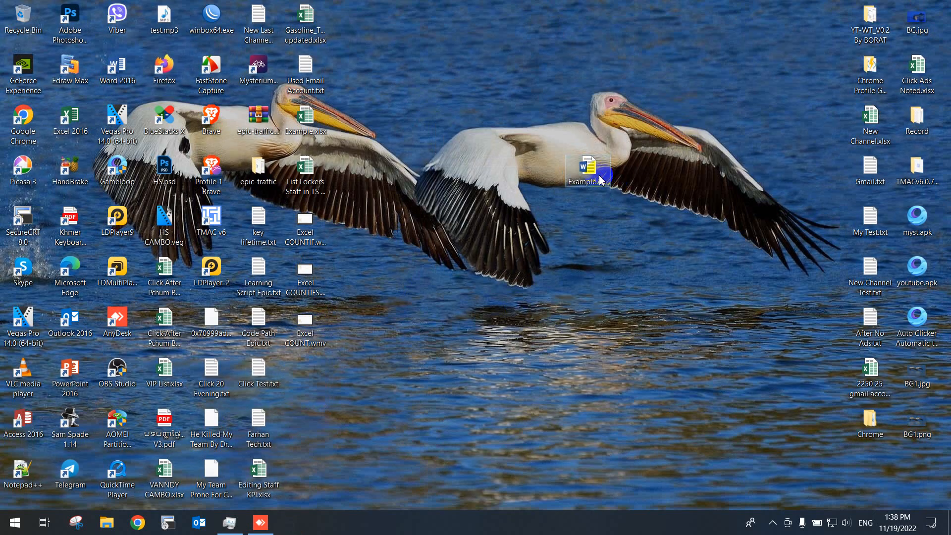
{"action": "double_click", "coordinate": [600, 179]}
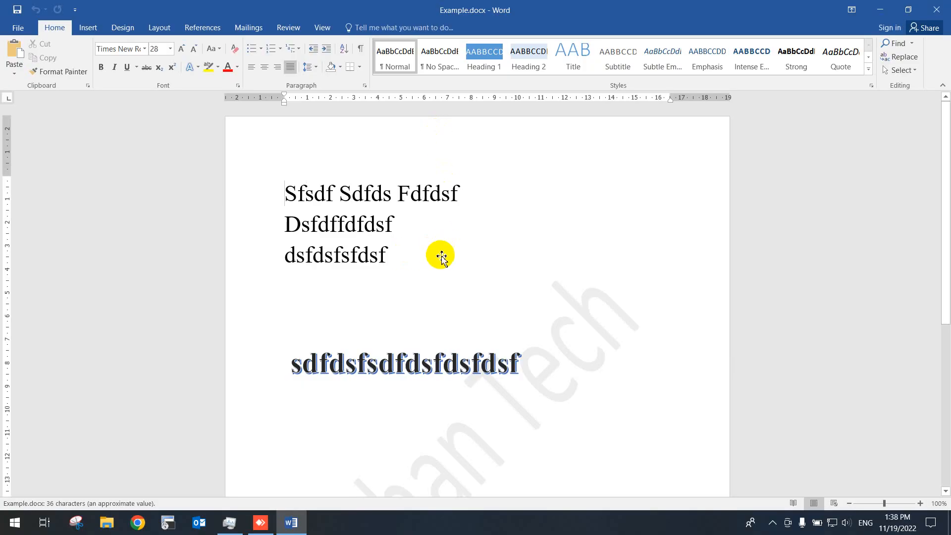
- Add the lines "Sfdsfdfdsa" and "dsfdsfsfasadfsd" below the WordArt, separated by a blank line, and save the document
{"action": "scroll", "coordinate": [556, 294], "scroll_direction": "down", "scroll_amount": 3}
{"action": "left_click_drag", "start_coordinate": [556, 294], "coordinate": [240, 103]}
{"action": "left_click", "coordinate": [593, 320]}
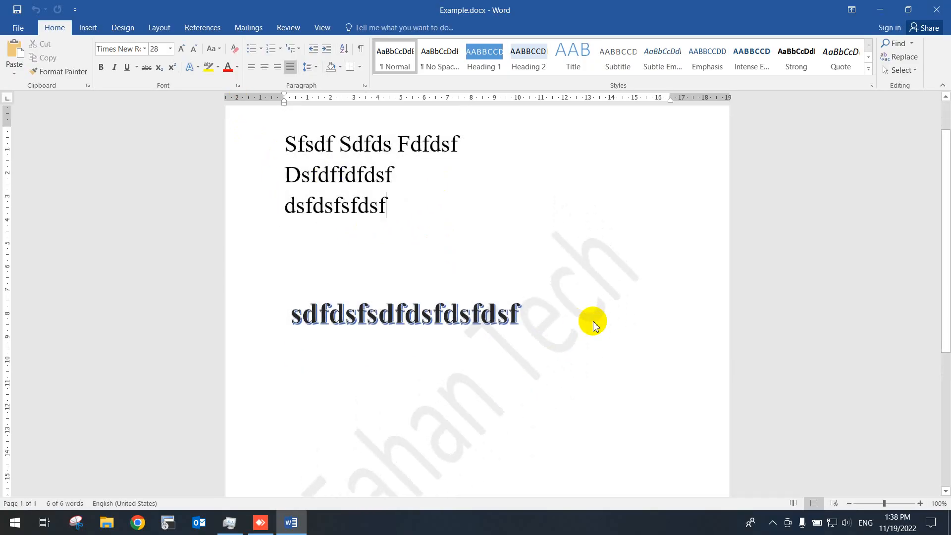
{"action": "key", "text": "Return"}
{"action": "key", "text": "Return"}
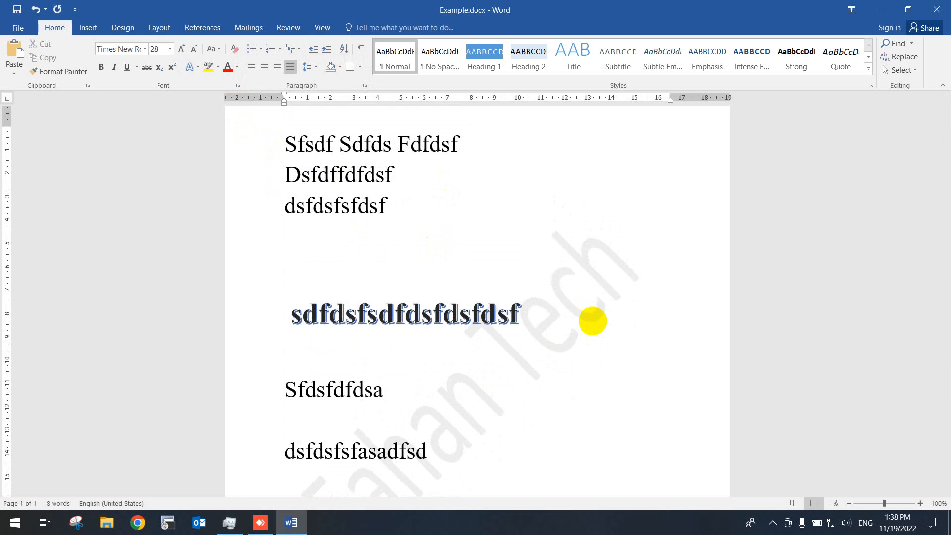
{"action": "left_click_drag", "start_coordinate": [310, 410], "coordinate": [445, 448]}
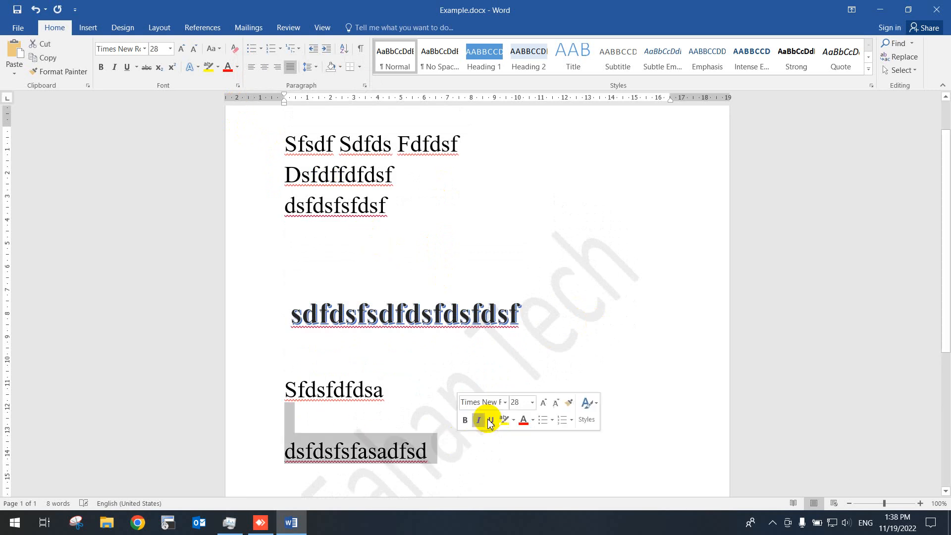
{"action": "left_click", "coordinate": [18, 14]}
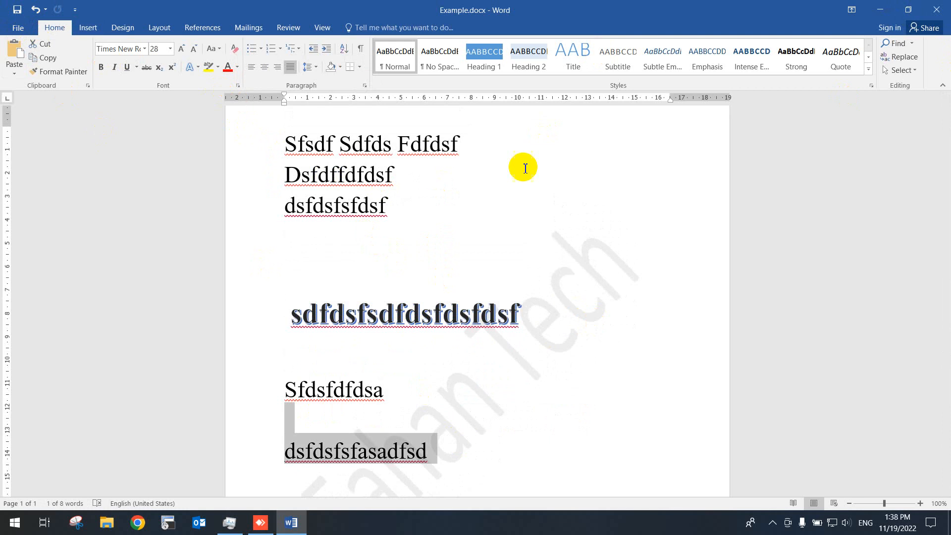
{"action": "left_click", "coordinate": [773, 521]}
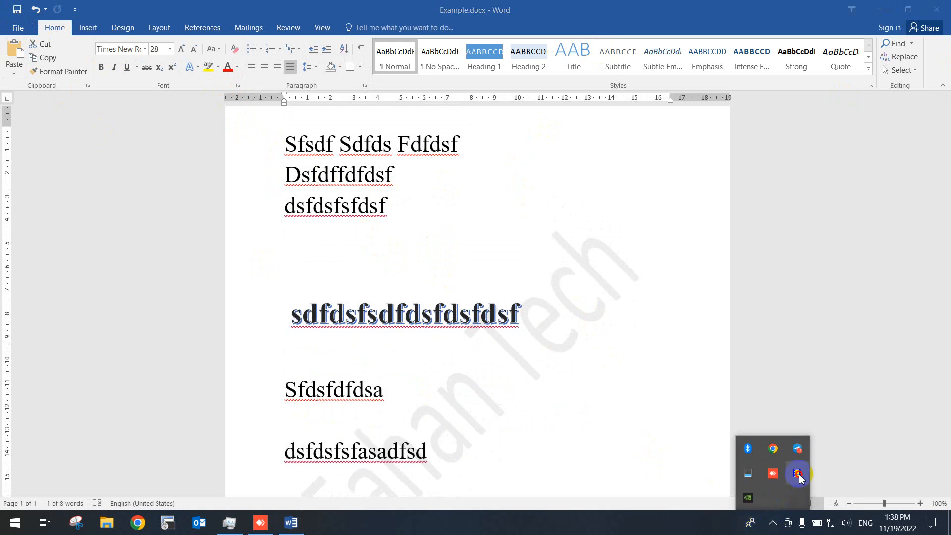
{"action": "left_click", "coordinate": [384, 314]}
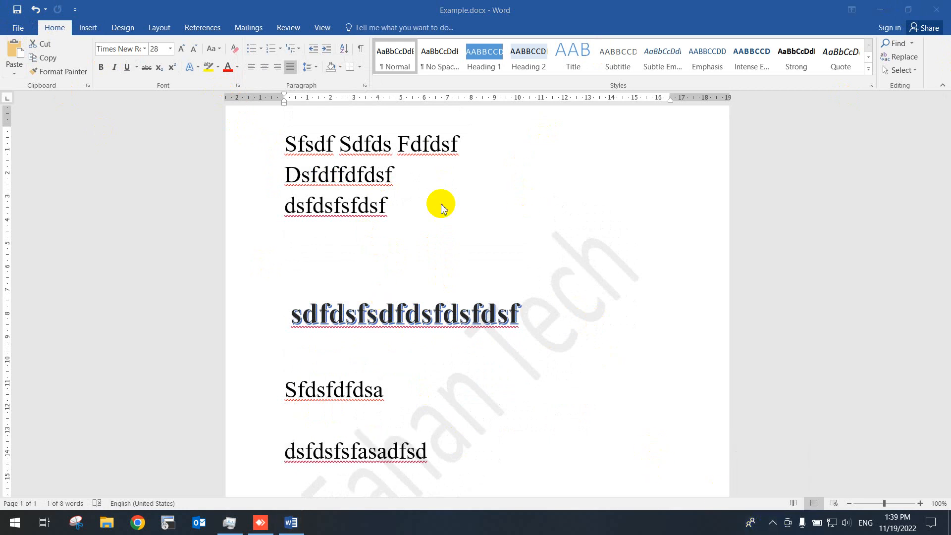
{"action": "left_click", "coordinate": [89, 27]}
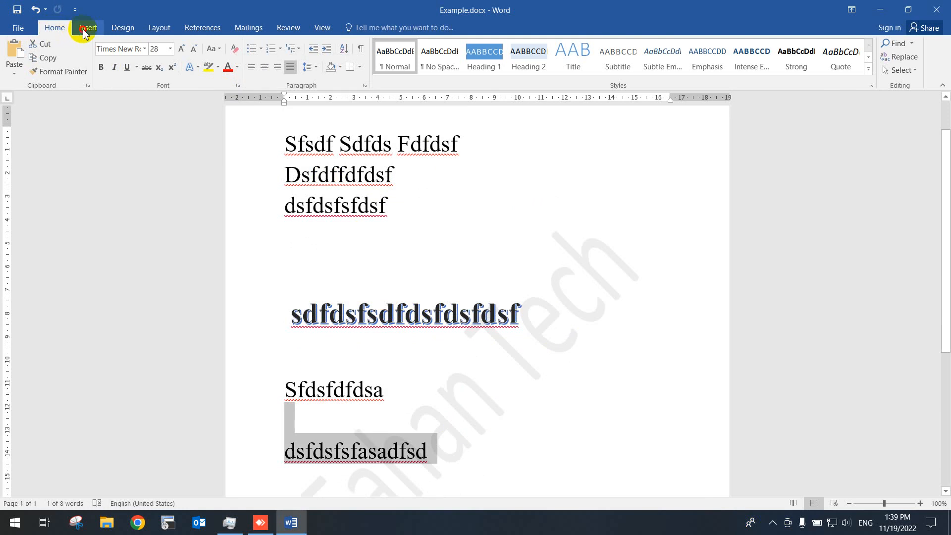
{"action": "left_click", "coordinate": [87, 28]}
{"action": "left_click", "coordinate": [121, 28]}
{"action": "left_click", "coordinate": [58, 30]}
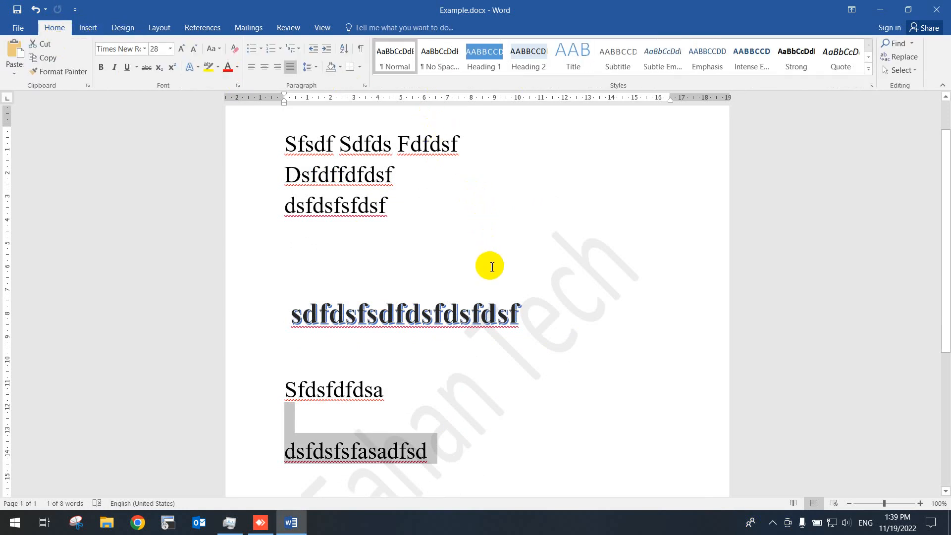
{"action": "scroll", "coordinate": [489, 276], "scroll_direction": "down", "scroll_amount": 2}
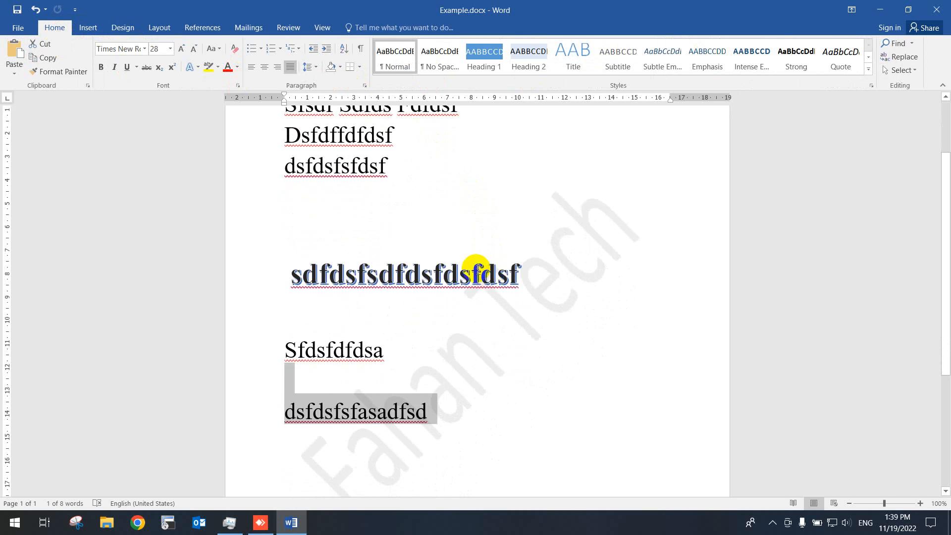
{"action": "left_click", "coordinate": [451, 373]}
{"action": "scroll", "coordinate": [442, 368], "scroll_direction": "up", "scroll_amount": 3}
{"action": "scroll", "coordinate": [441, 368], "scroll_direction": "up", "scroll_amount": 2}
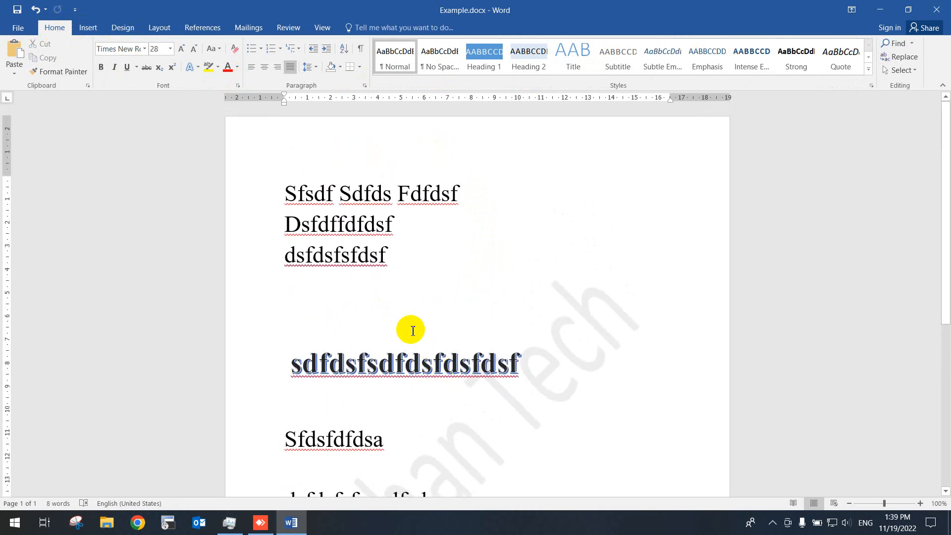
{"action": "scroll", "coordinate": [431, 336], "scroll_direction": "down", "scroll_amount": 4}
{"action": "scroll", "coordinate": [454, 349], "scroll_direction": "down", "scroll_amount": 3}
{"action": "left_click", "coordinate": [452, 354]}
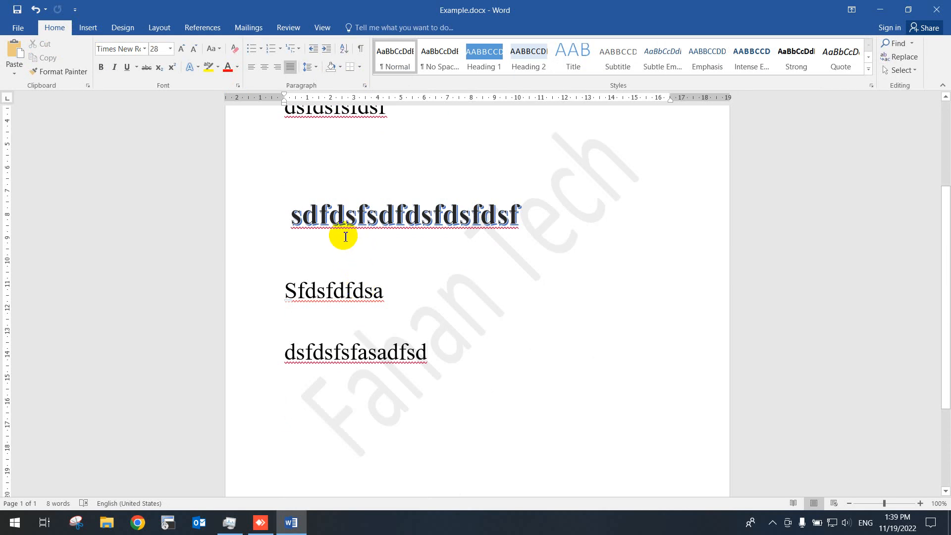
{"action": "scroll", "coordinate": [421, 270], "scroll_direction": "up", "scroll_amount": 6}
{"action": "scroll", "coordinate": [510, 303], "scroll_direction": "down", "scroll_amount": 8}
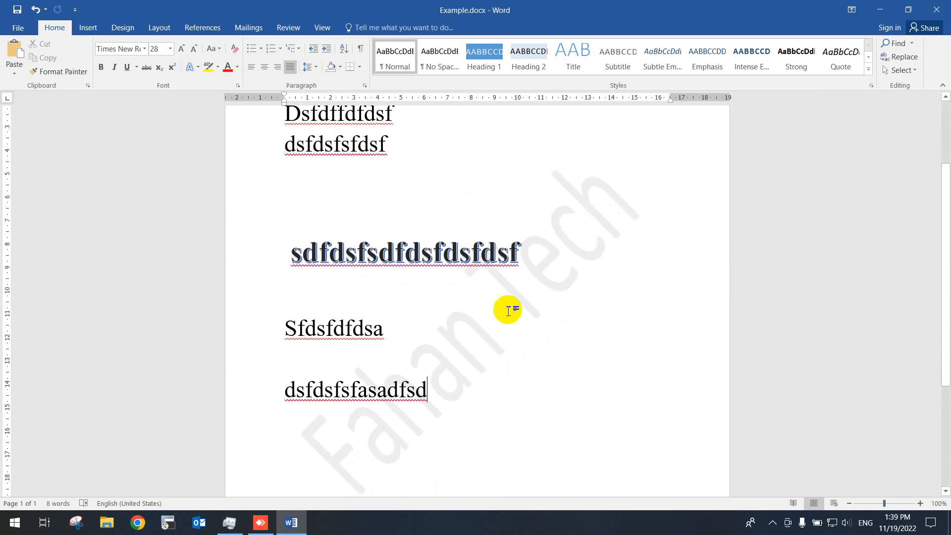
{"action": "scroll", "coordinate": [512, 316], "scroll_direction": "up", "scroll_amount": 4}
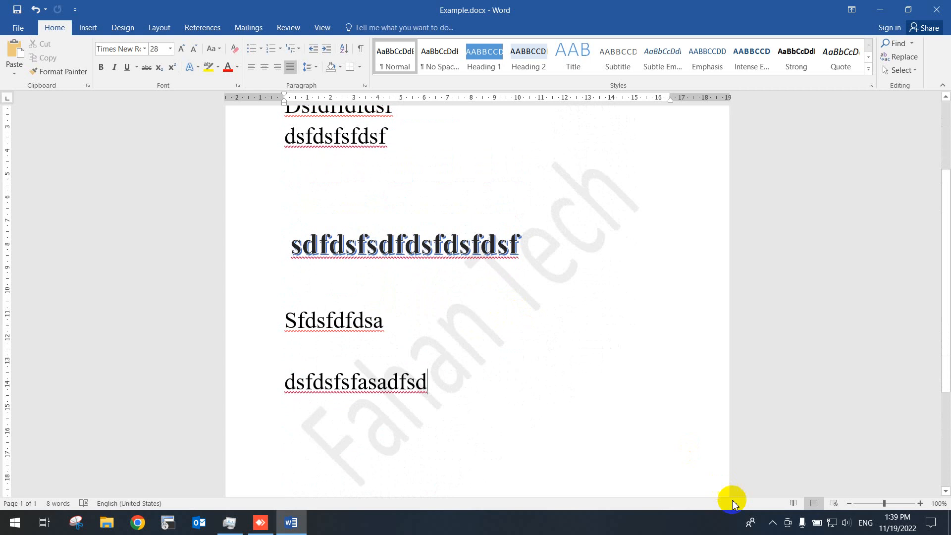